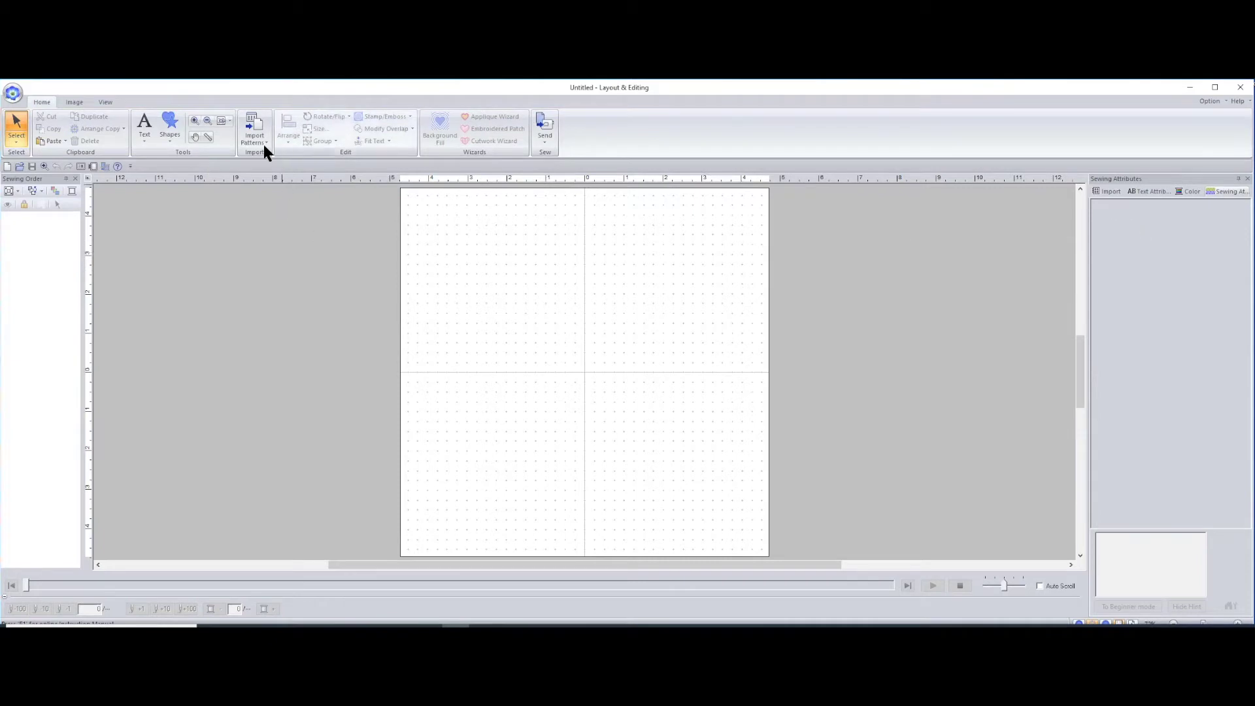
- Select the Open Straight Line outline tool from the Shapes gallery, using running stitch at 0.08-inch pitch
click(169, 122)
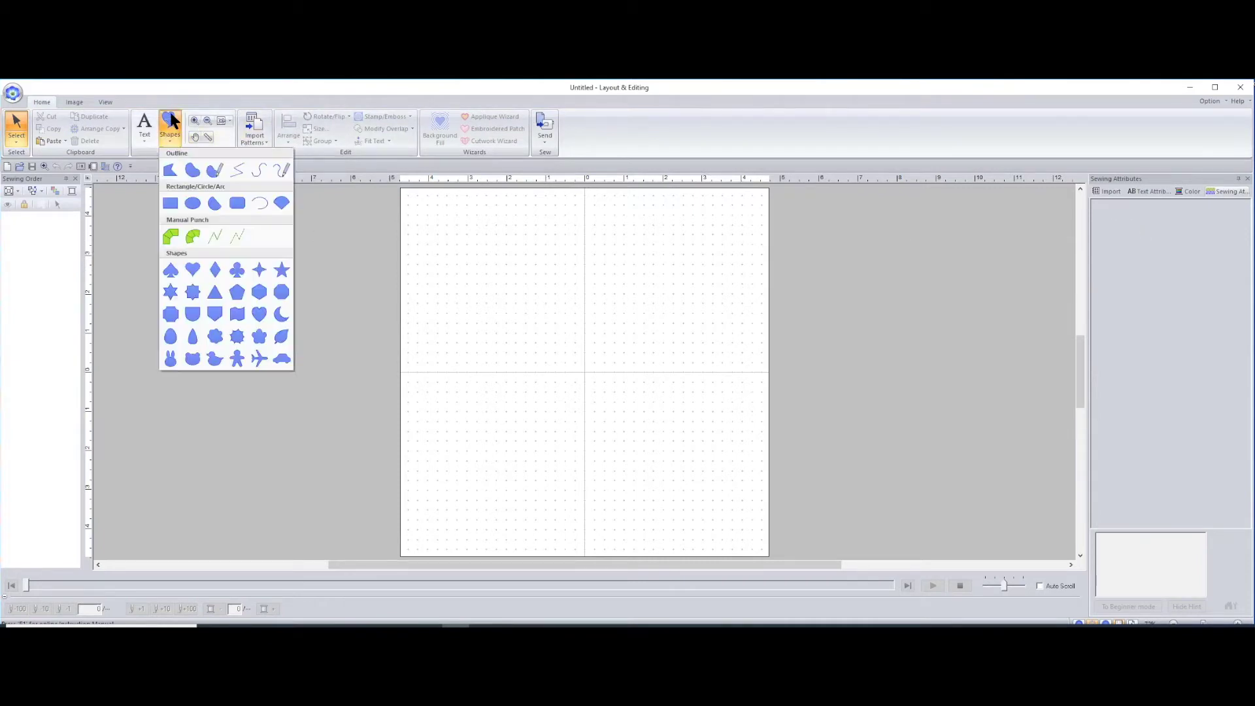
click(236, 172)
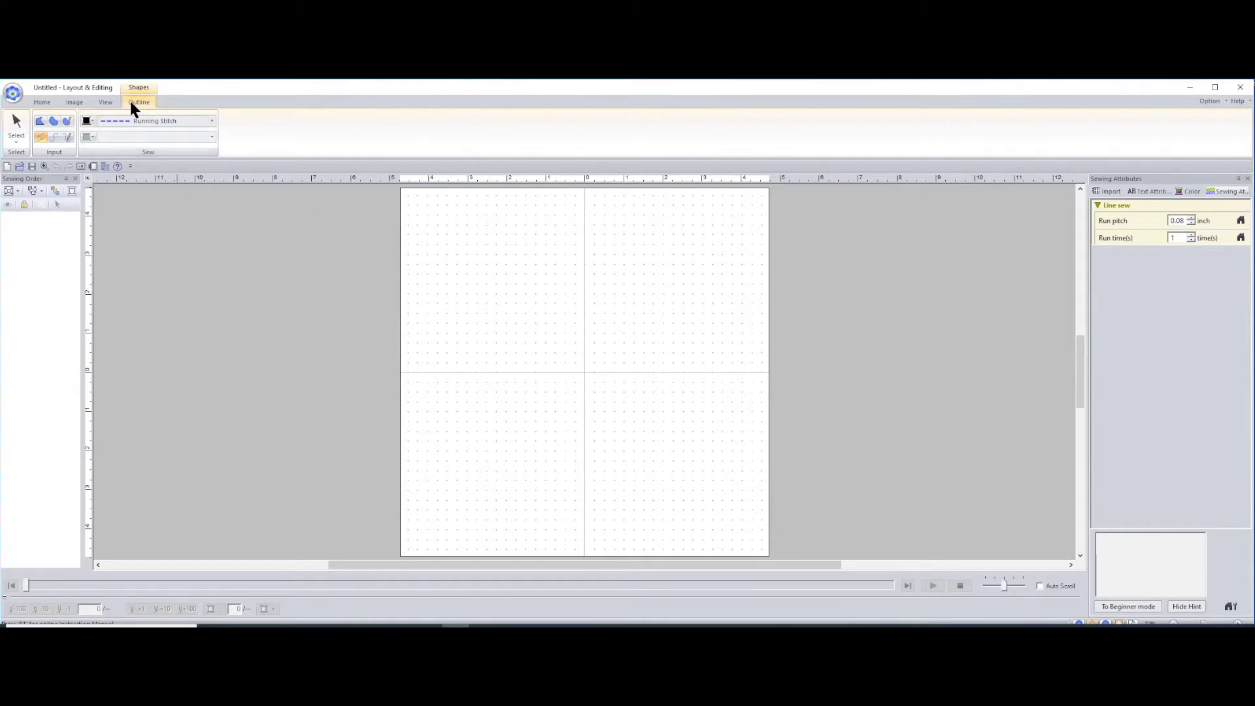
click(42, 100)
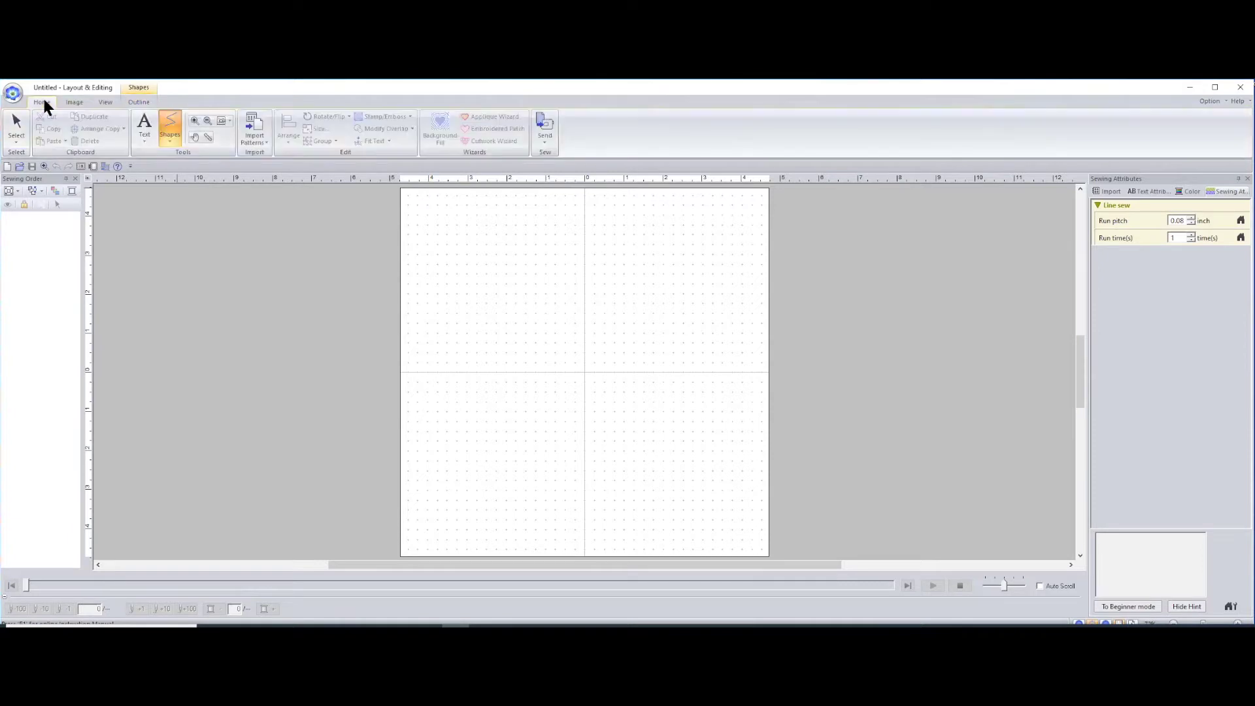
click(175, 129)
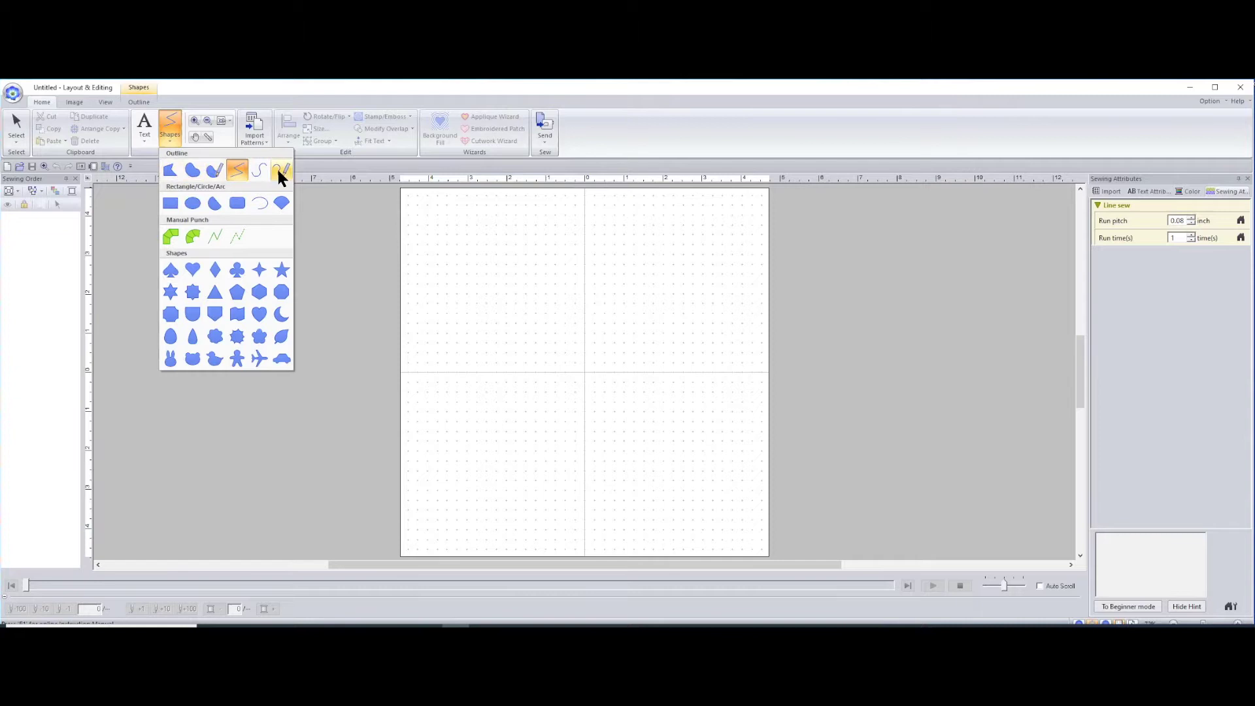
click(164, 124)
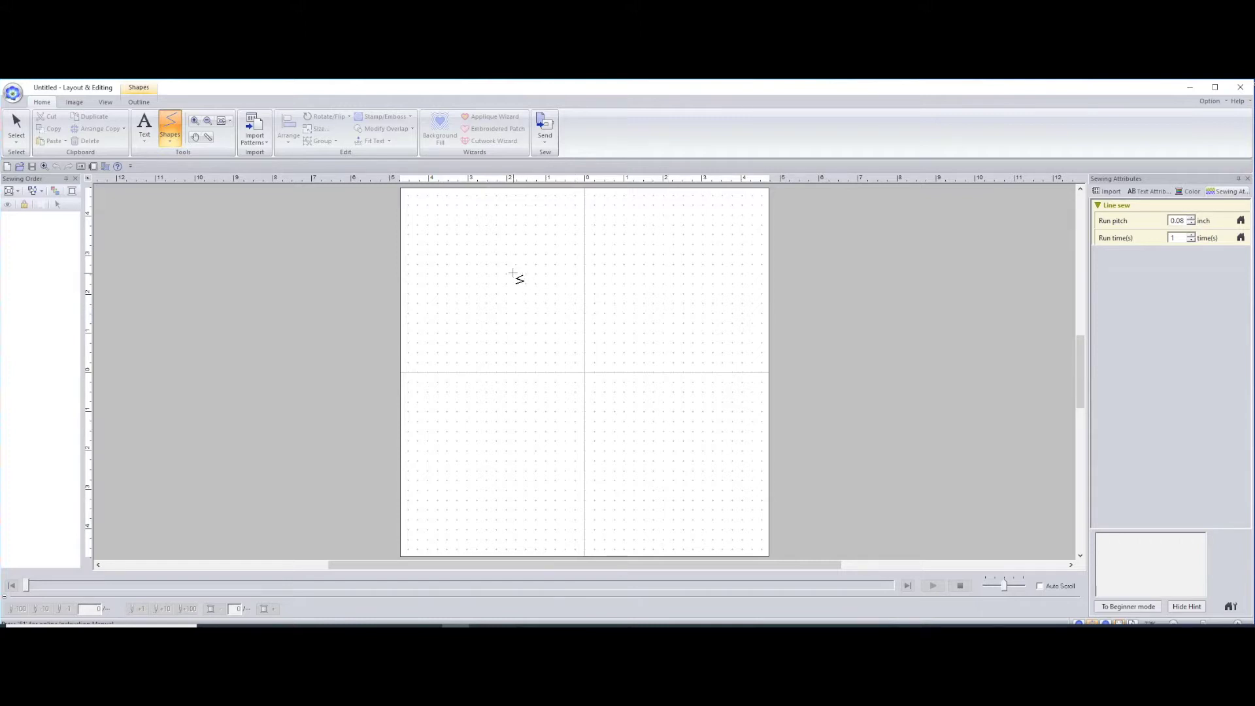
click(145, 102)
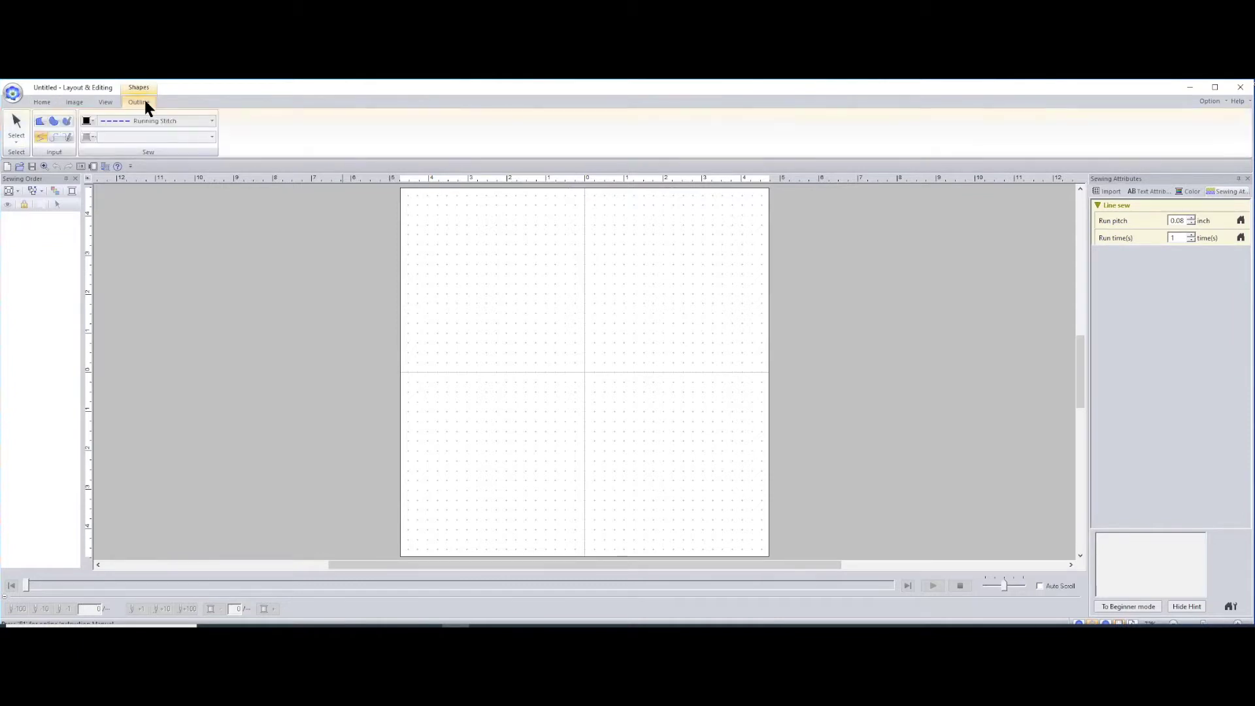
- Set the outline sew type to Motif Stitch with the motif061 pattern
click(173, 121)
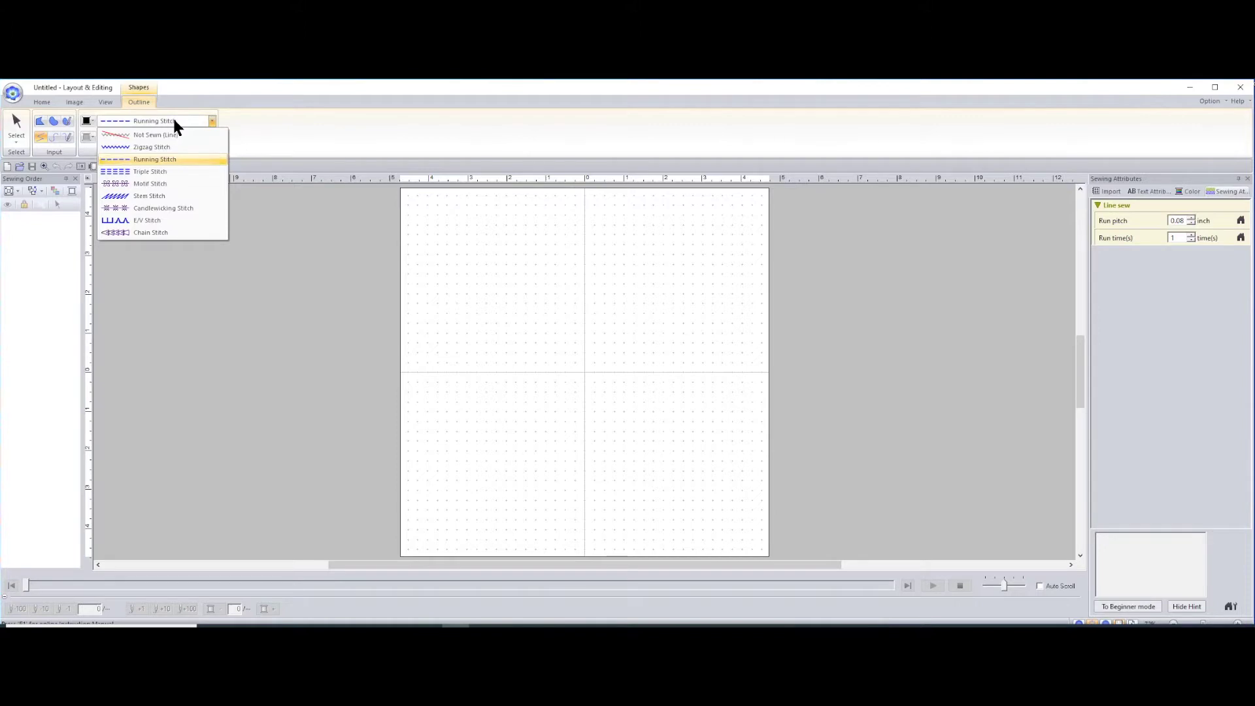
click(170, 184)
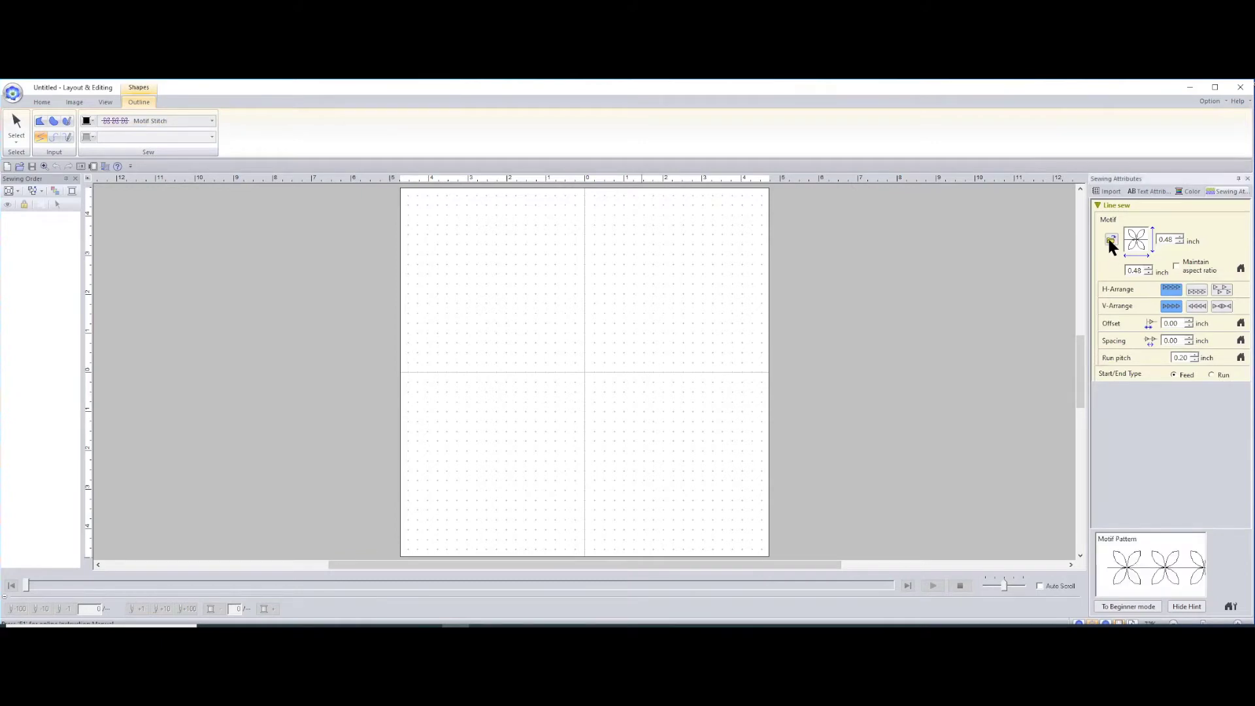
click(1110, 240)
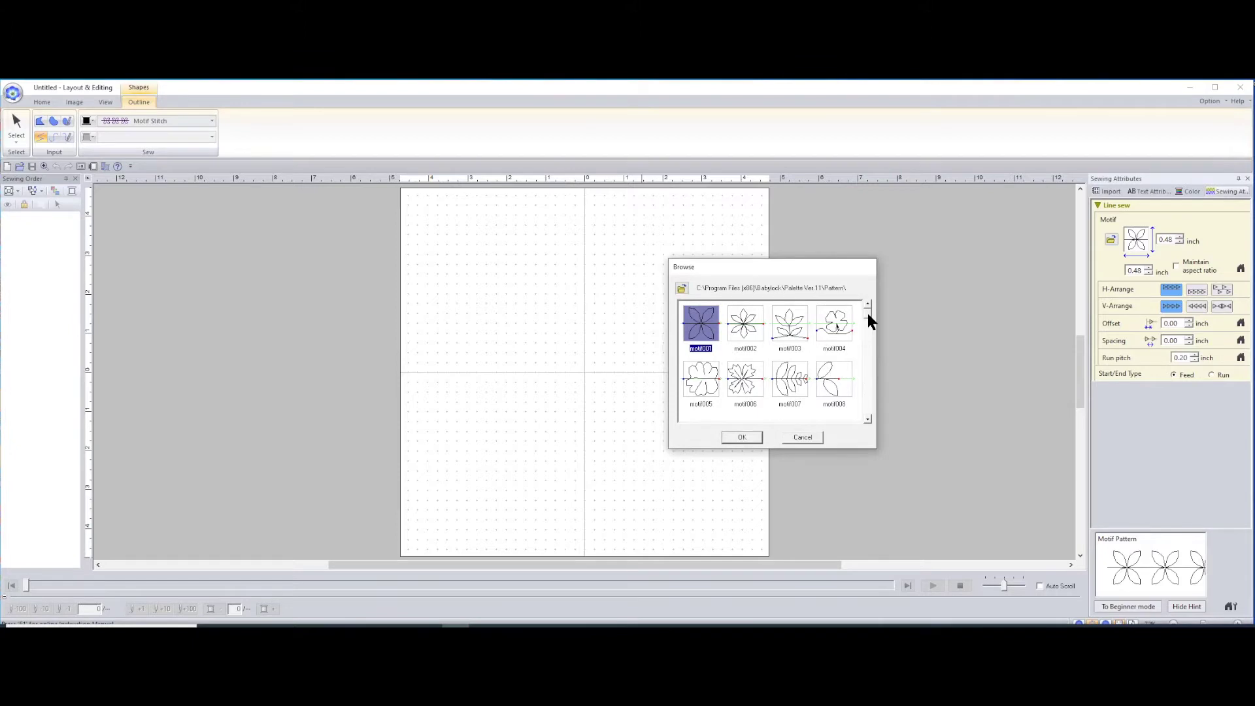
drag(868, 316, 872, 381)
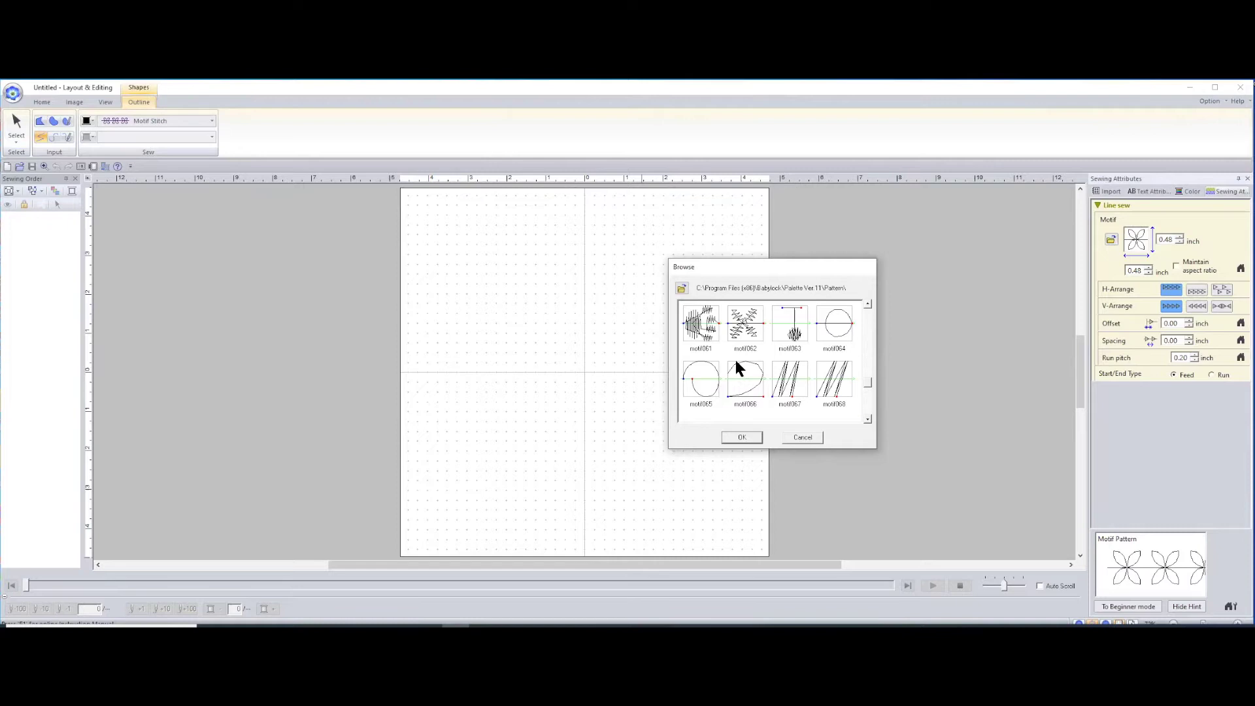
click(702, 324)
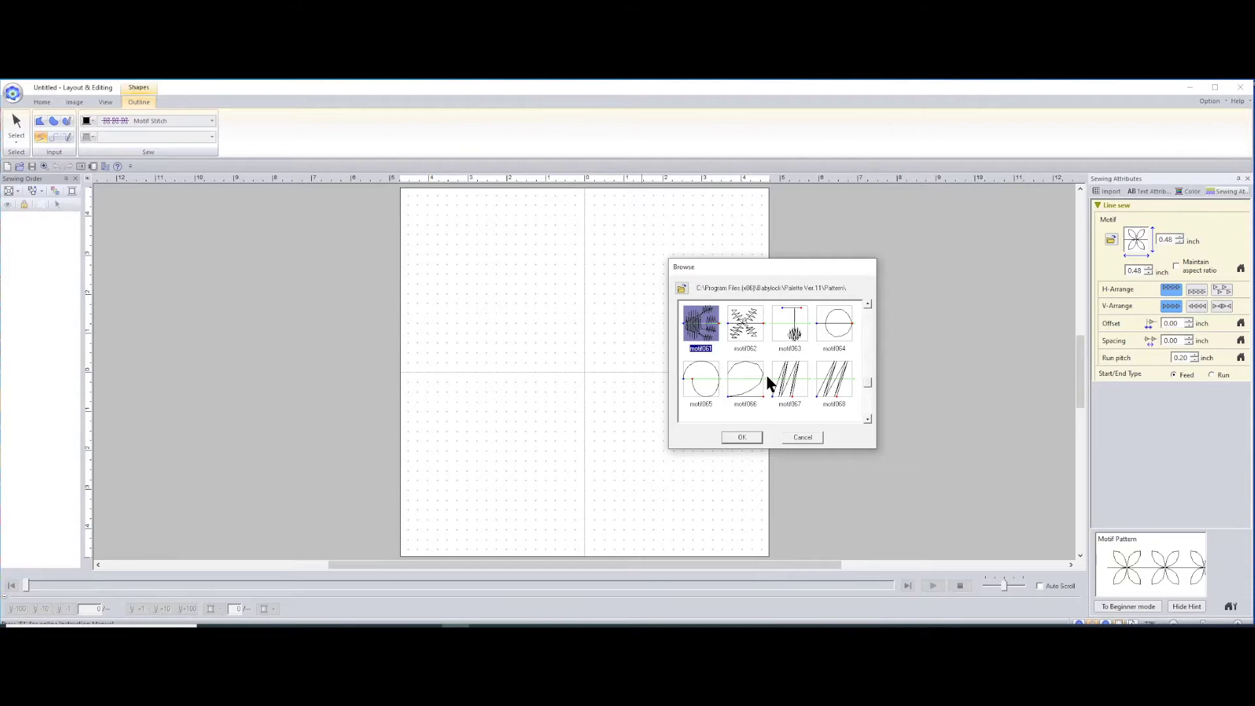
click(746, 436)
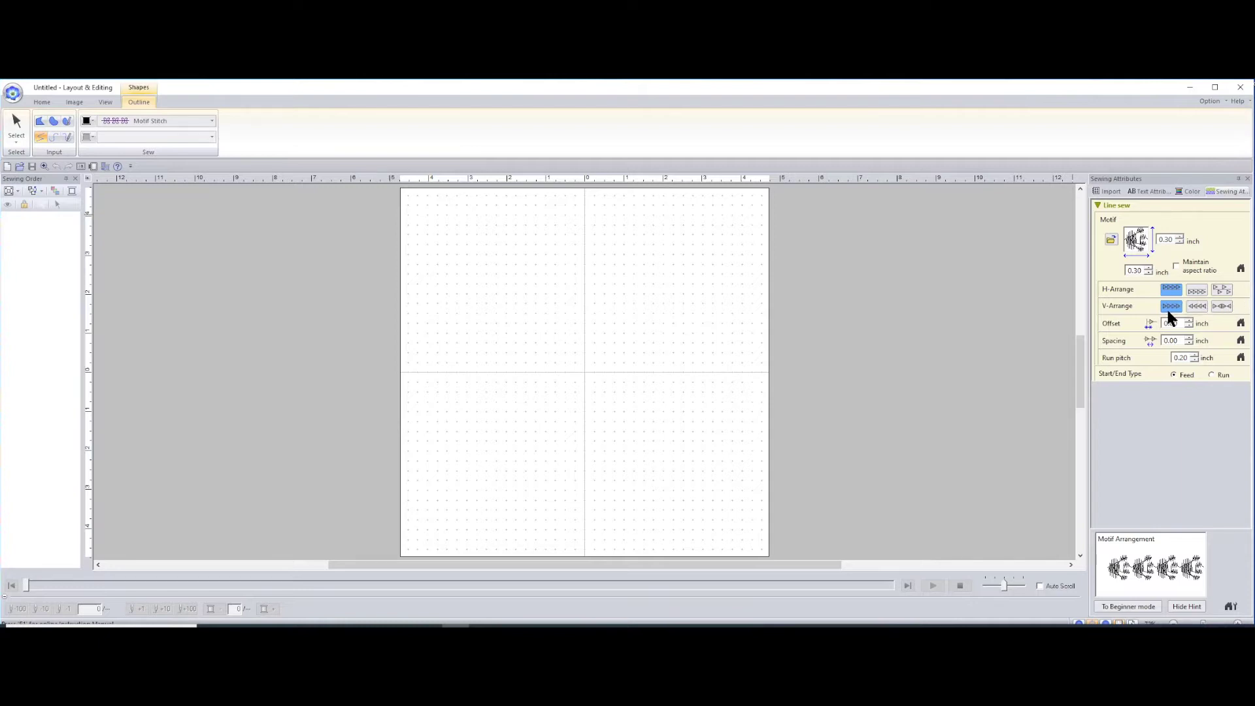
click(1114, 606)
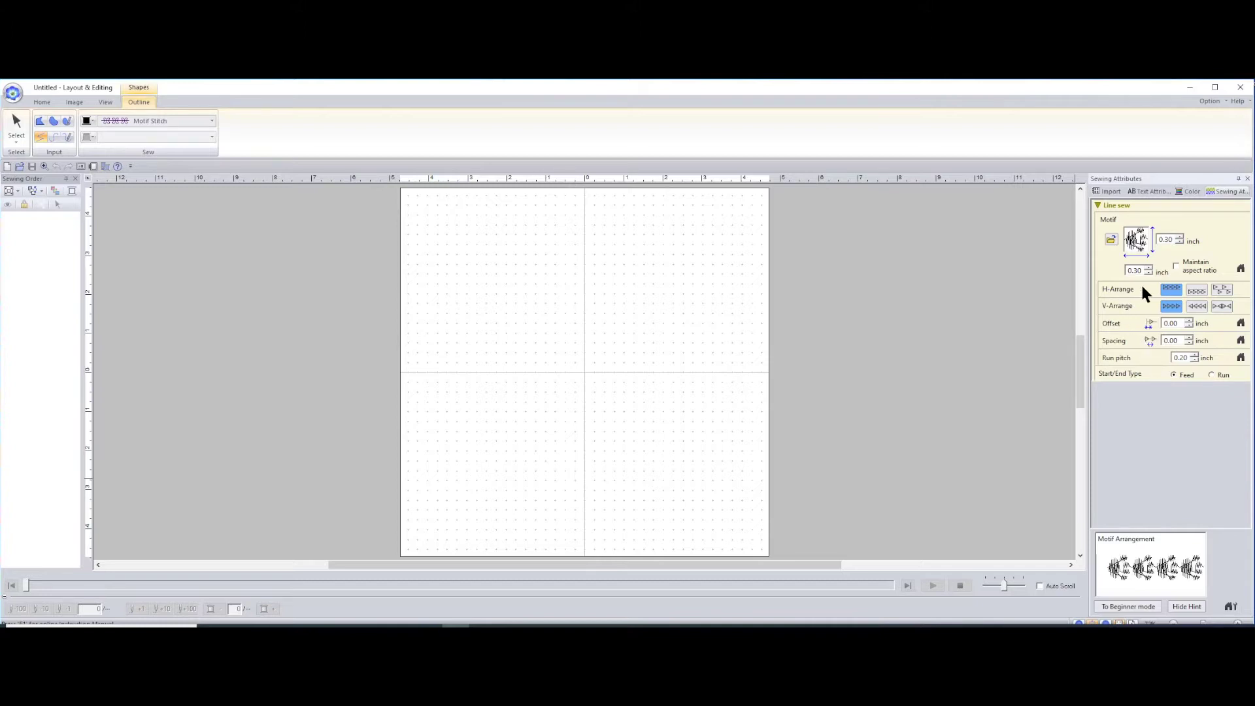
click(1196, 290)
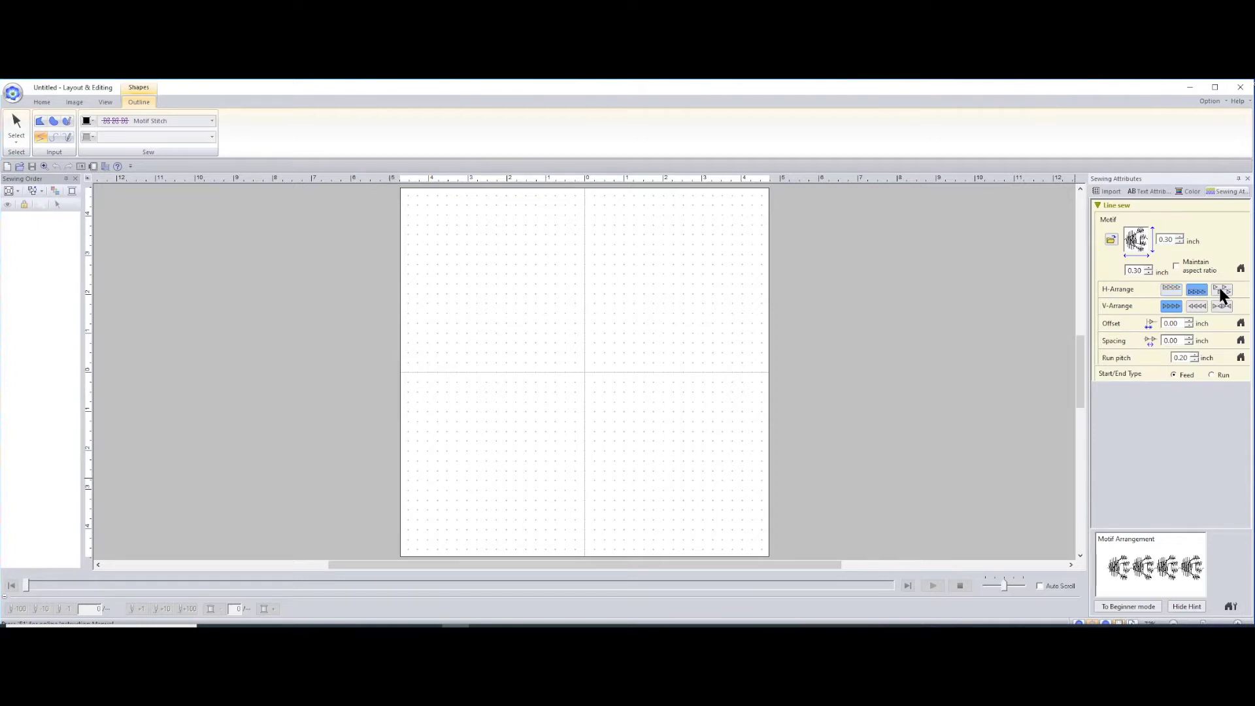
click(1222, 290)
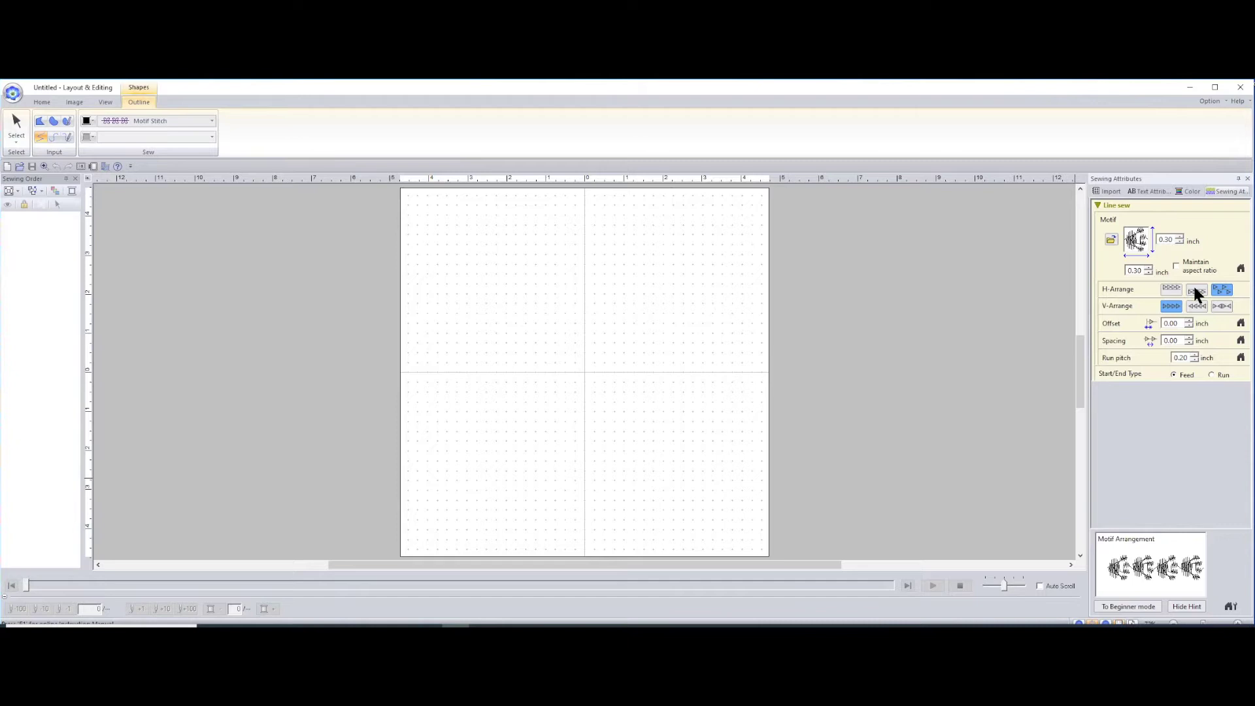
click(1168, 288)
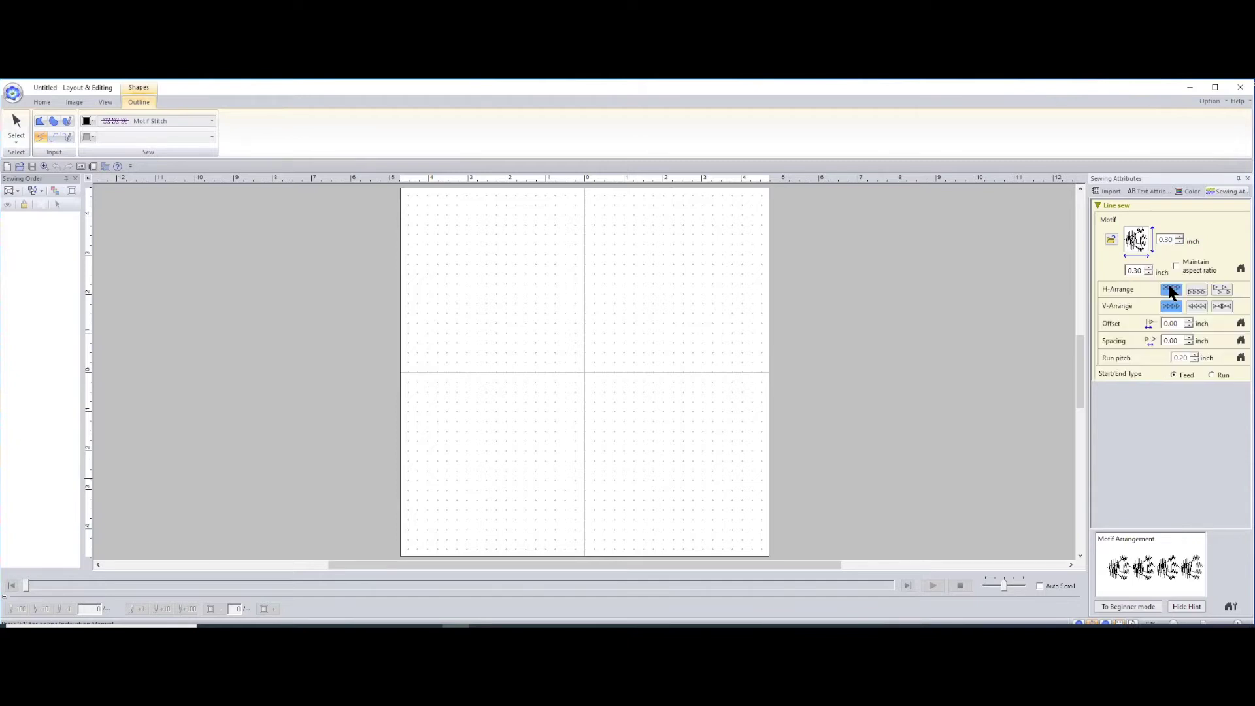
- Set the V-Arrange option so neighbouring motif061 motifs alternate vertical direction
click(1197, 305)
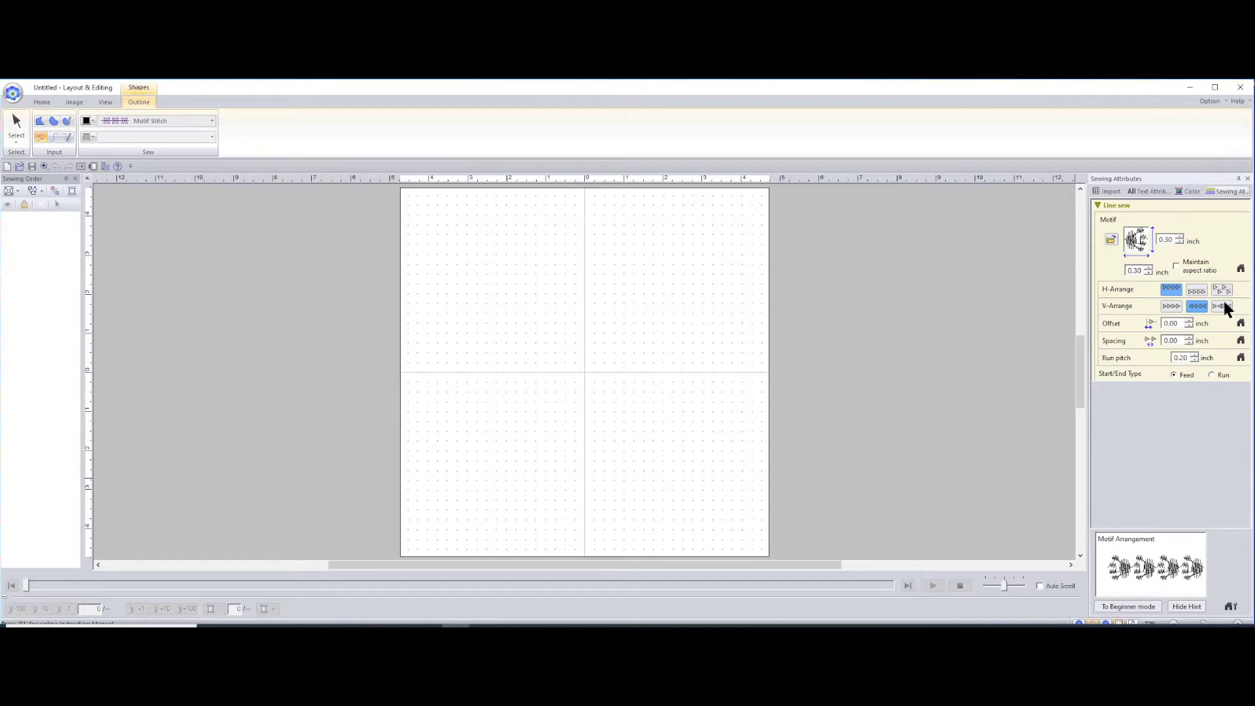
click(1222, 307)
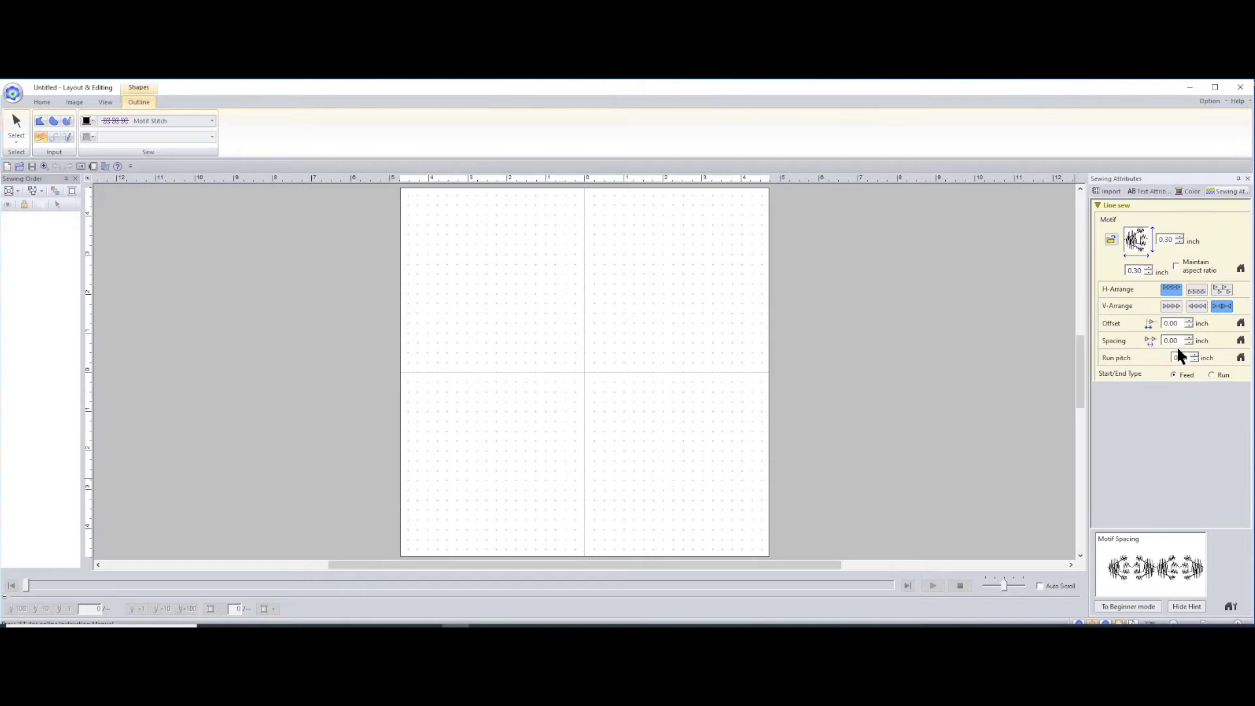
drag(1174, 356, 1203, 359)
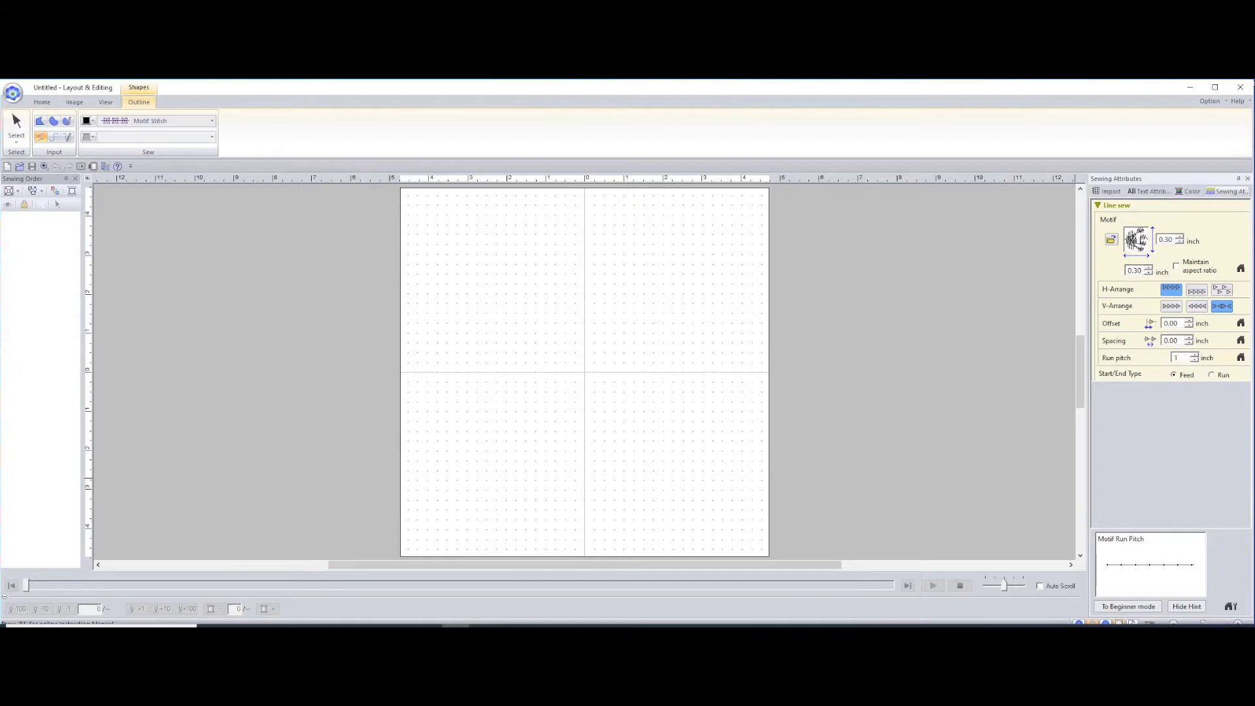
text(1)
key(Return)
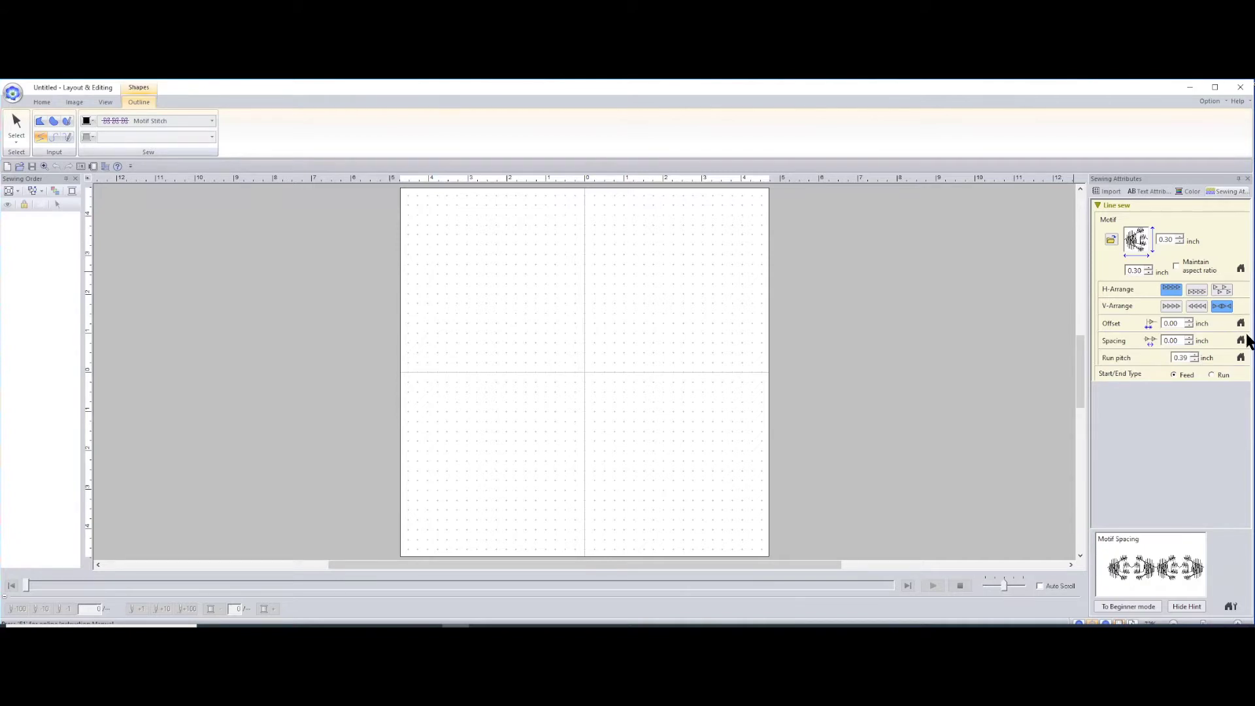
click(1240, 358)
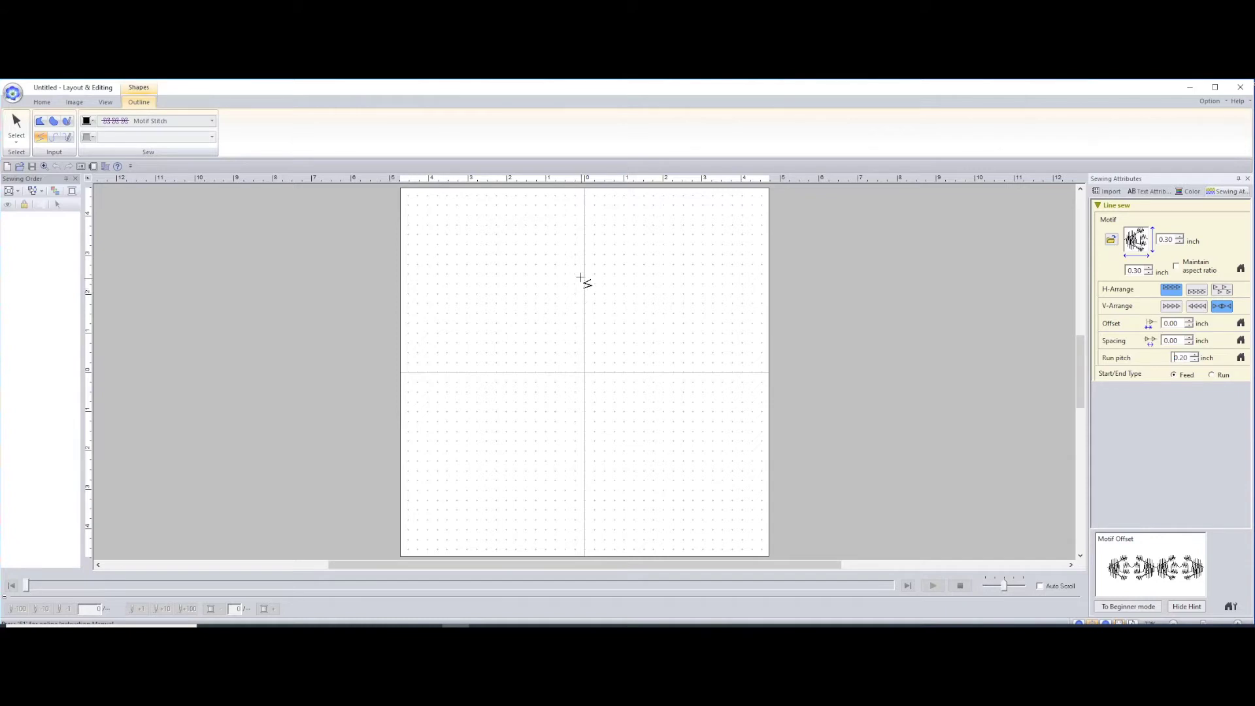
- Draw a closed diamond outline centred on the page, with motifs in the standard vertical arrangement
click(584, 224)
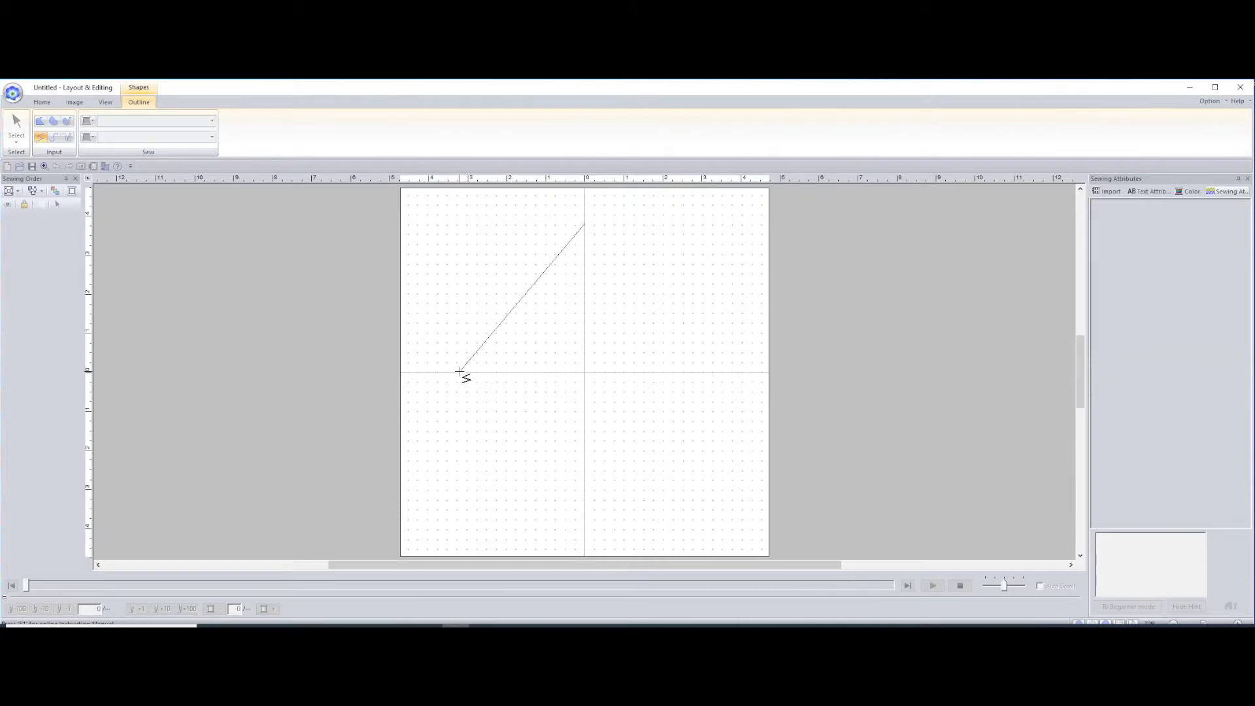
click(584, 495)
click(696, 371)
click(582, 224)
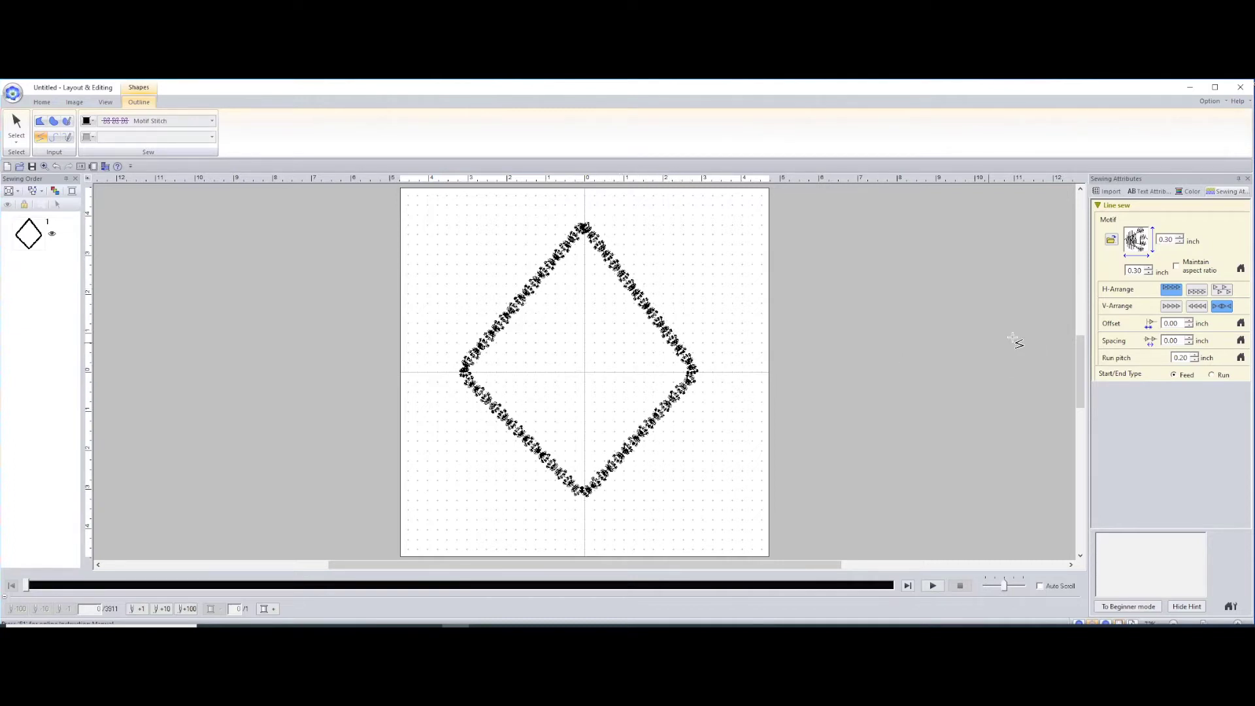
click(1172, 307)
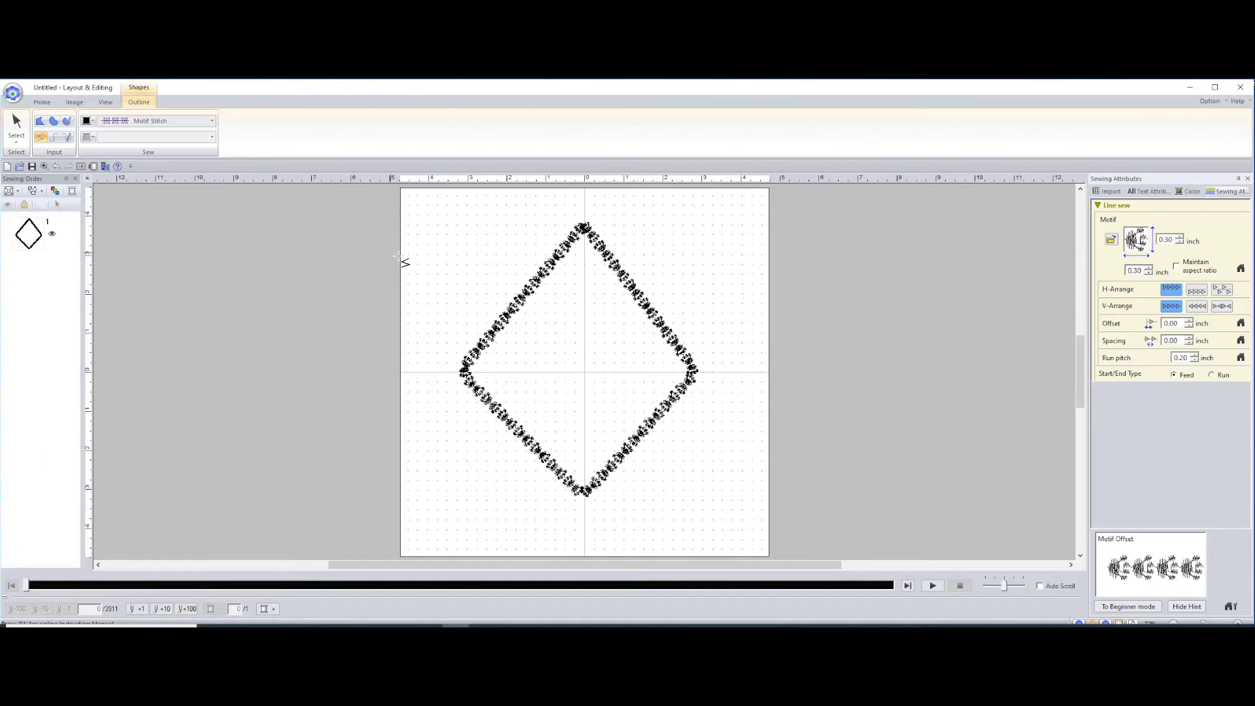
- Apply the standard vertical arrangement to the selected diamond's motif061 paw motifs
click(29, 235)
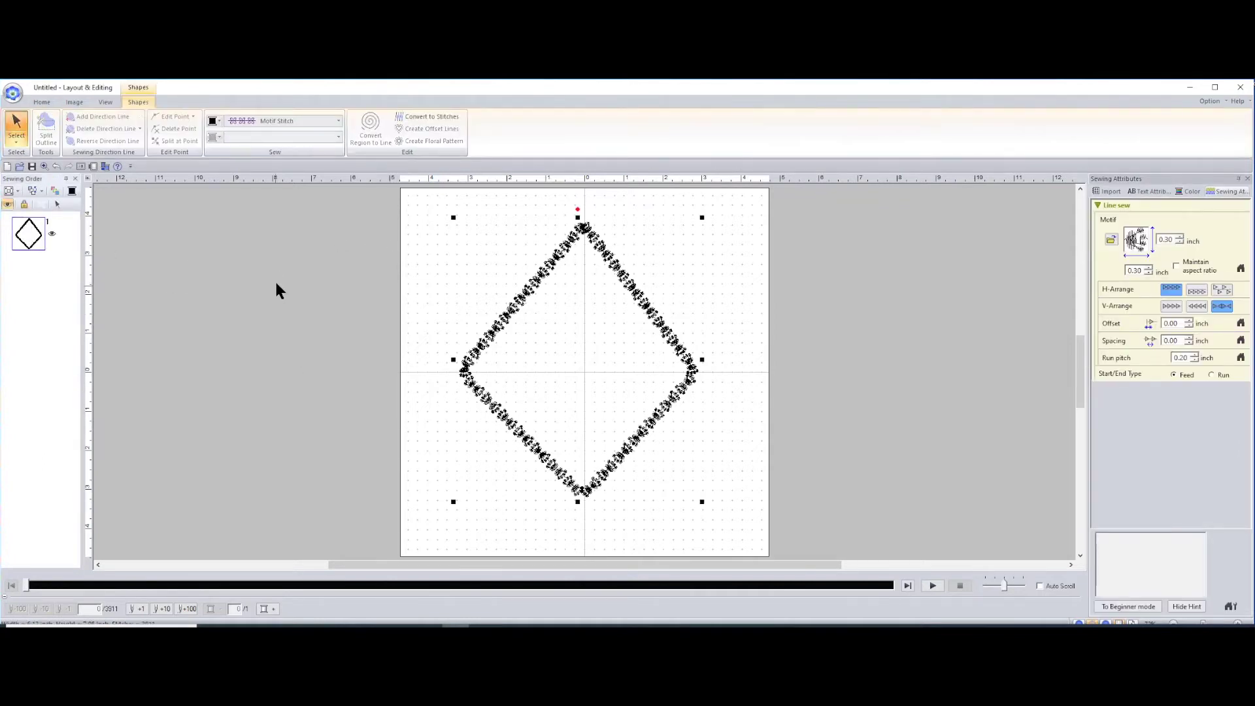
click(1170, 305)
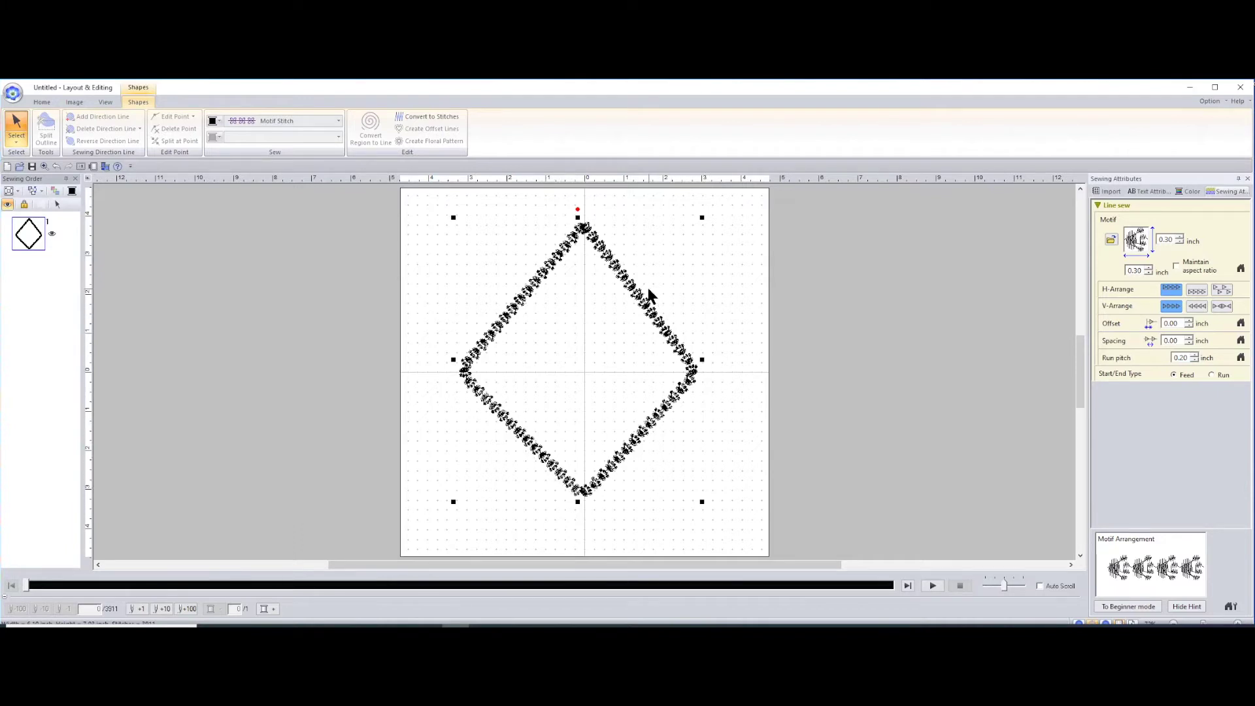
click(43, 102)
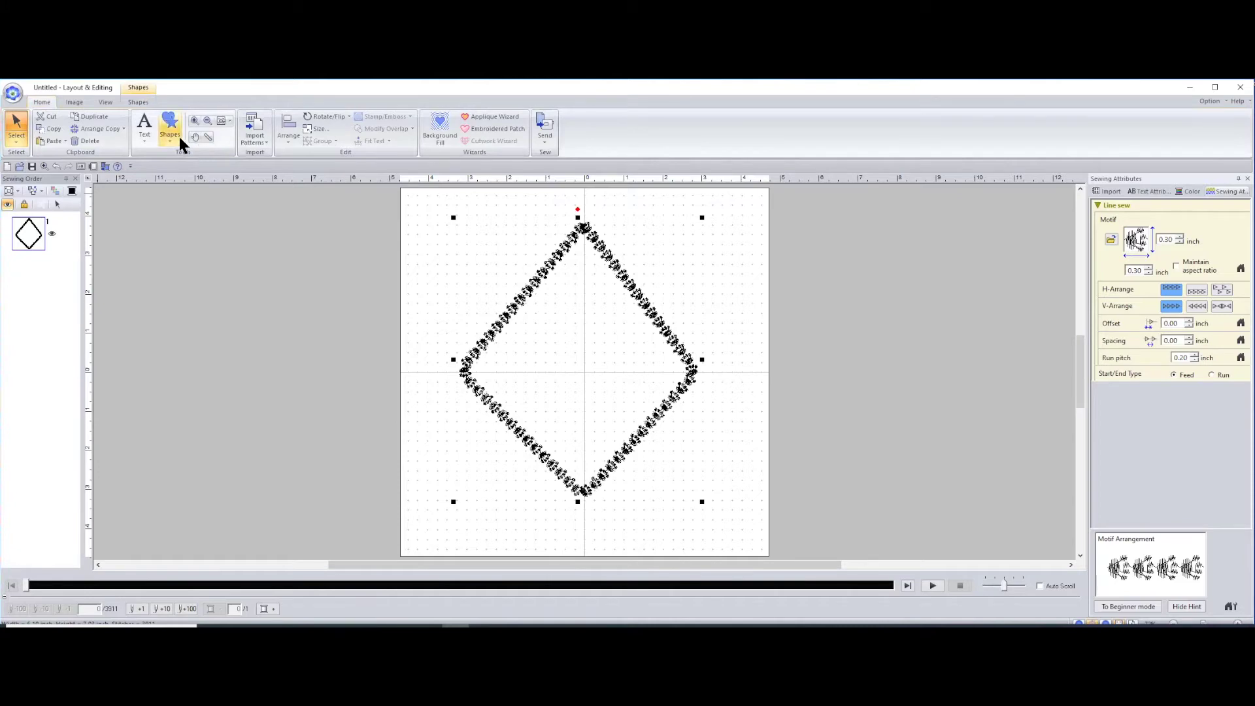
click(195, 121)
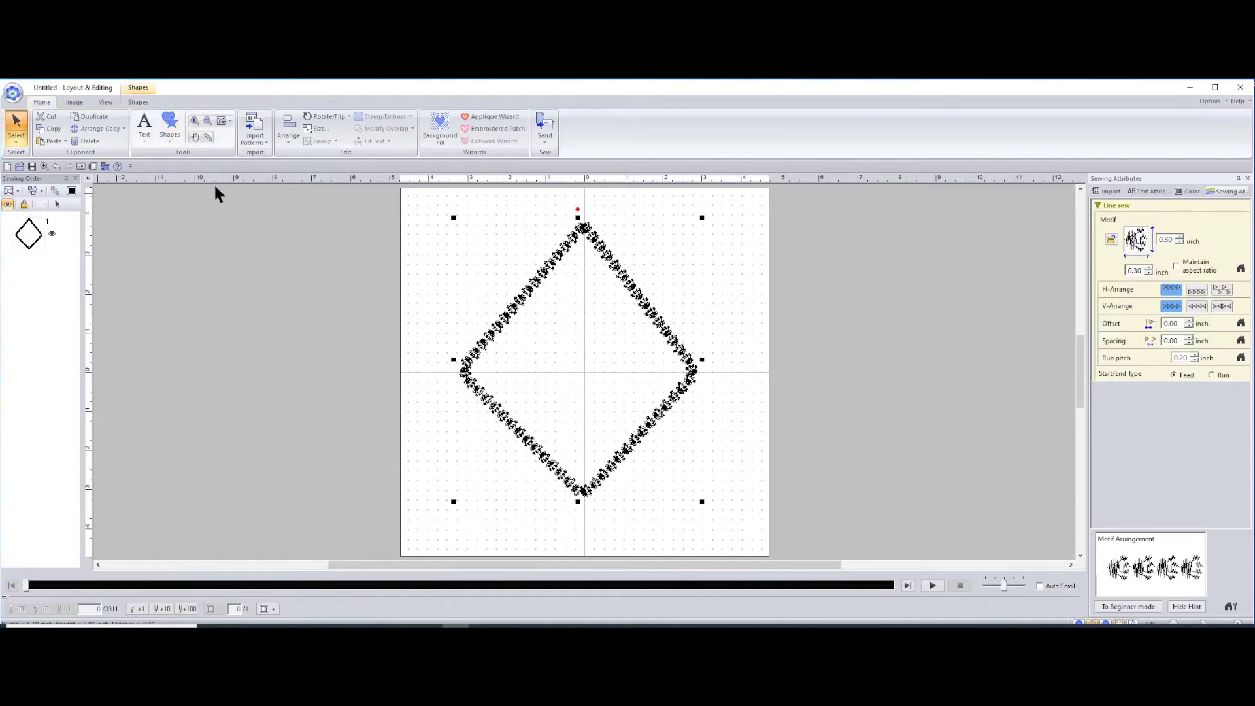
click(489, 329)
click(646, 344)
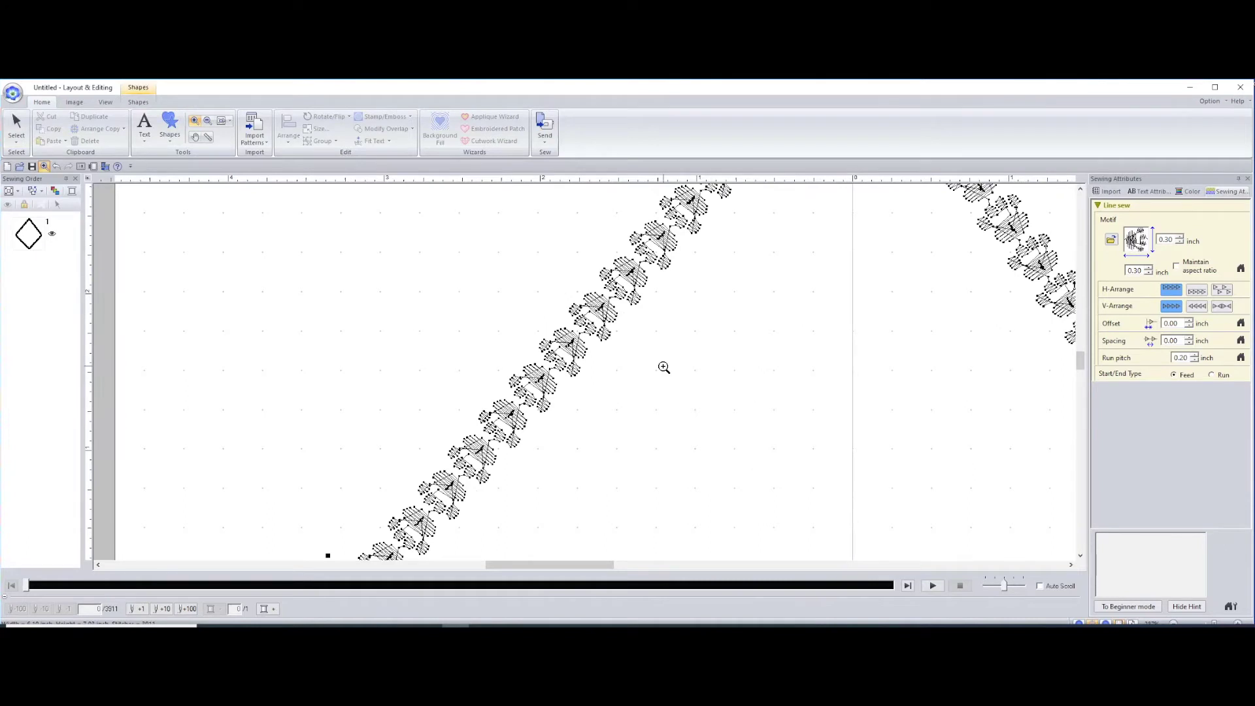
click(607, 332)
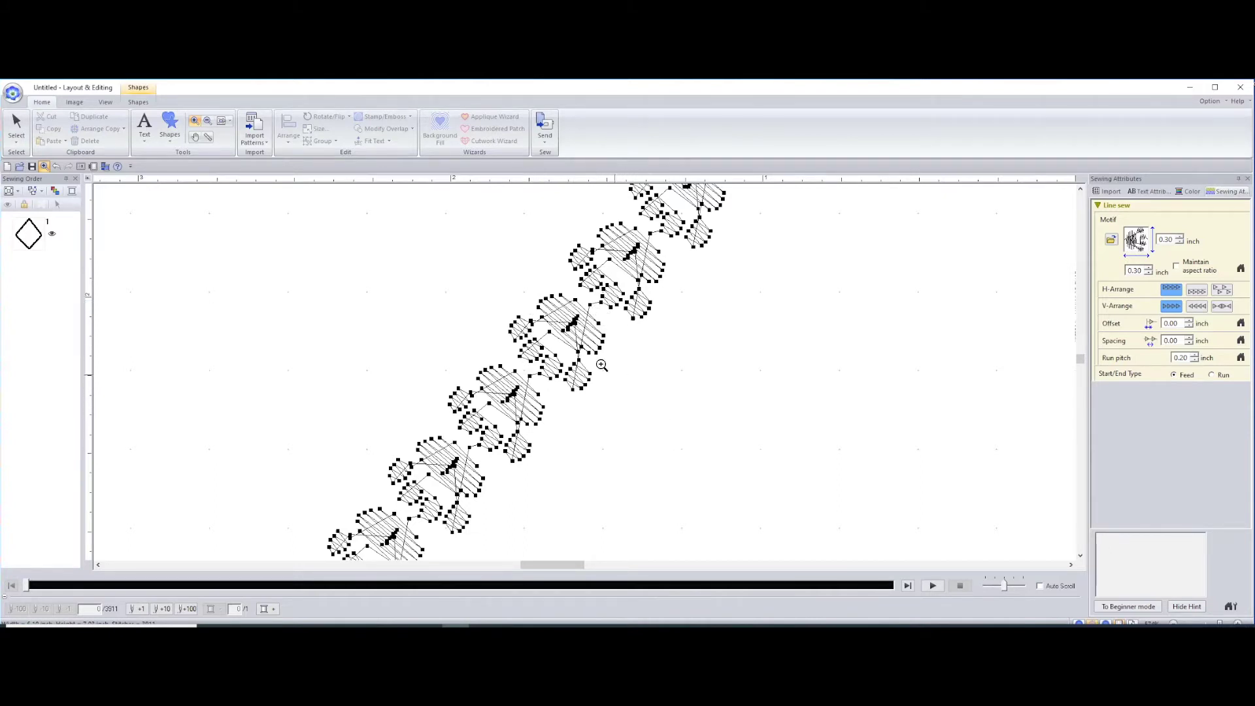
click(582, 345)
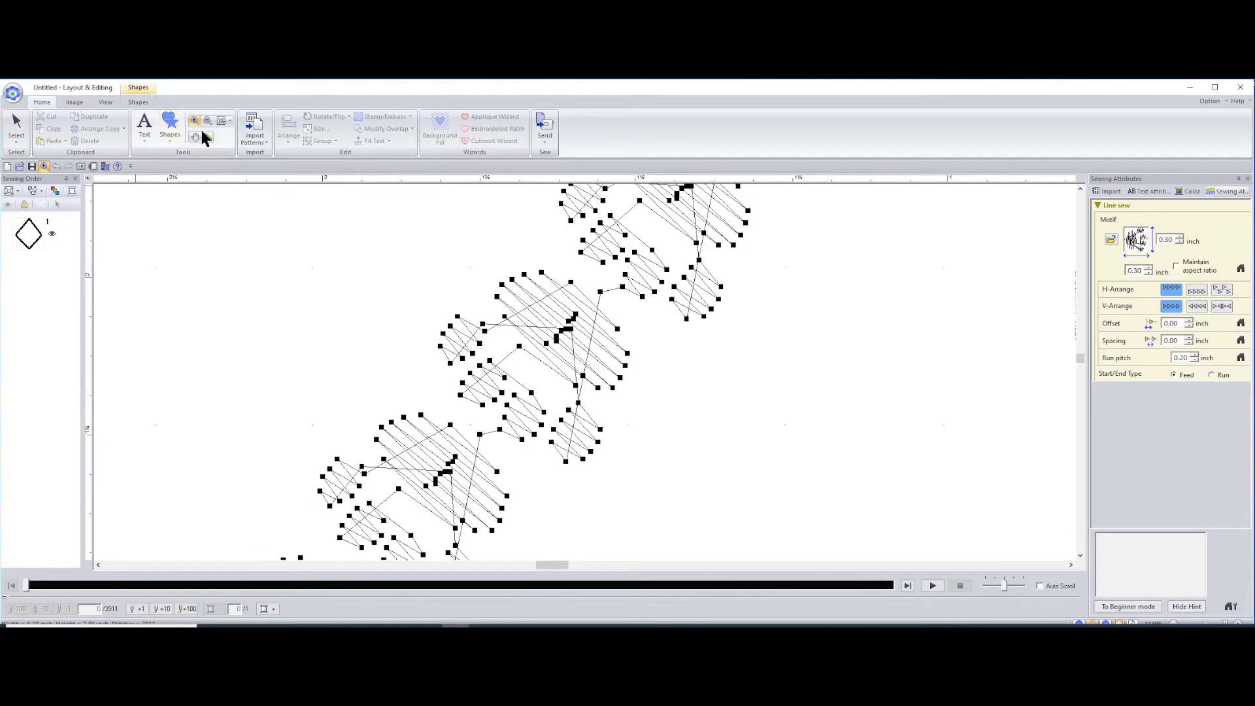
click(219, 122)
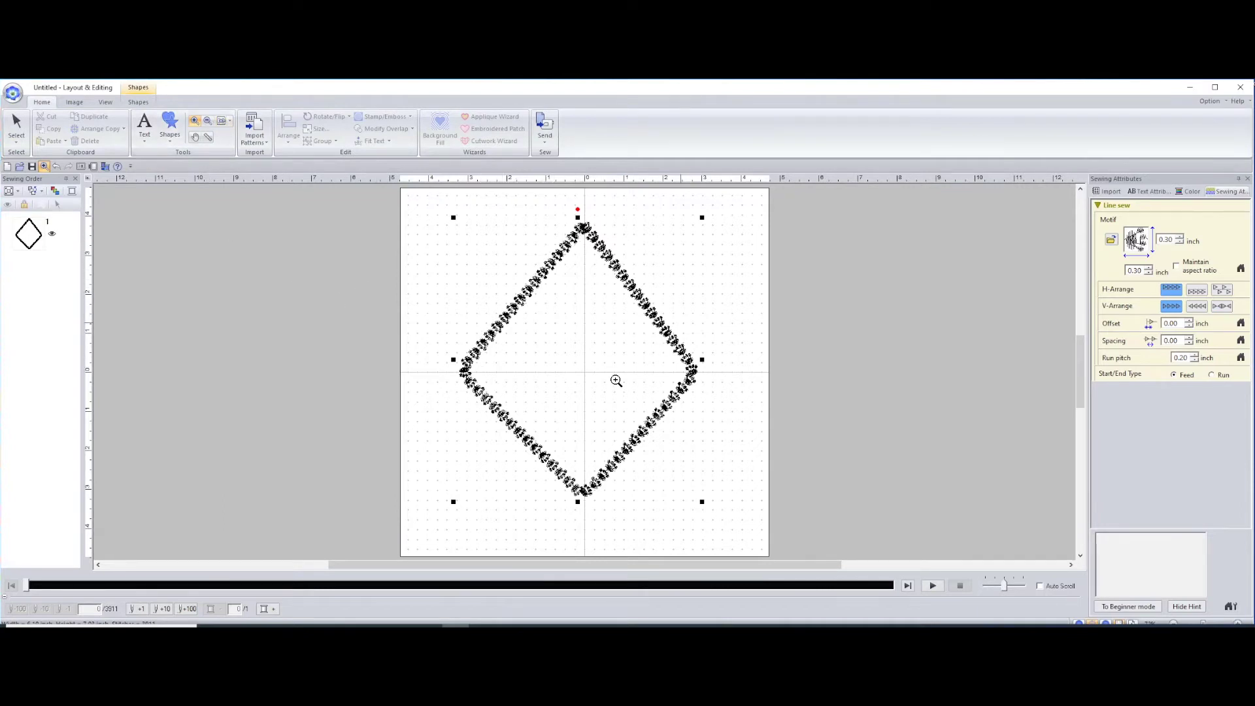
- Dismiss the motif browser without changes and bring up the Shapes gallery
click(1112, 241)
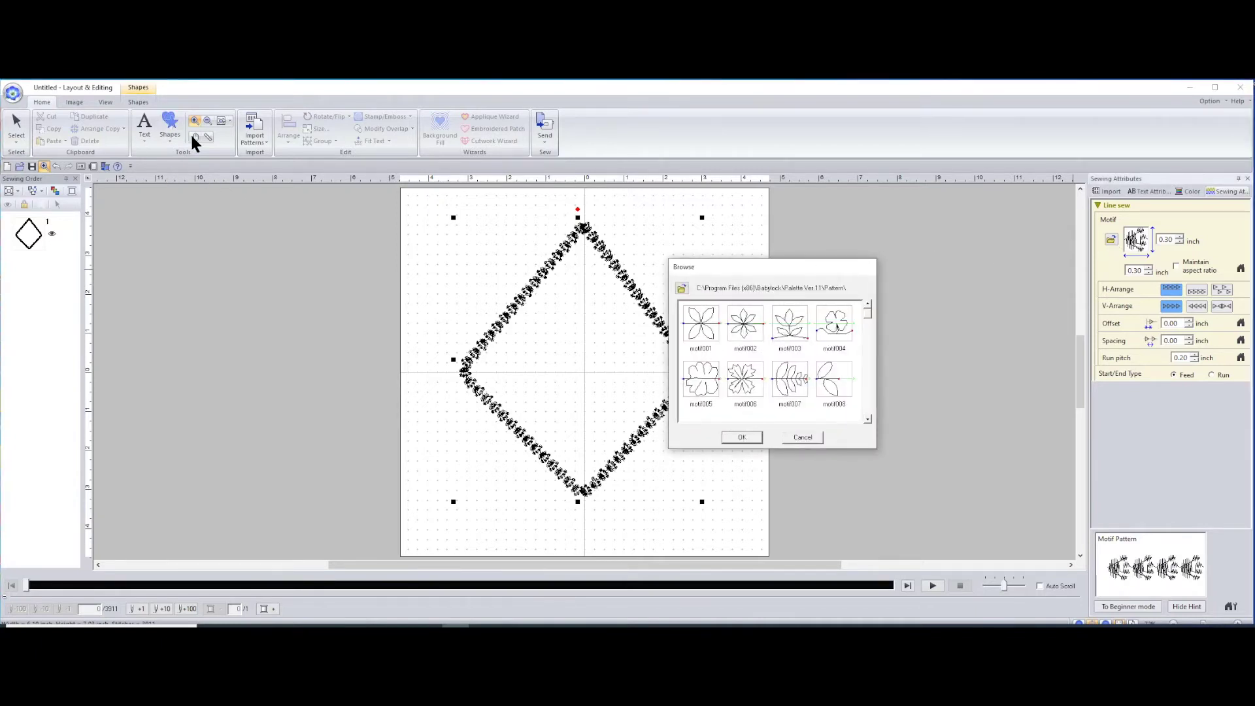
click(803, 438)
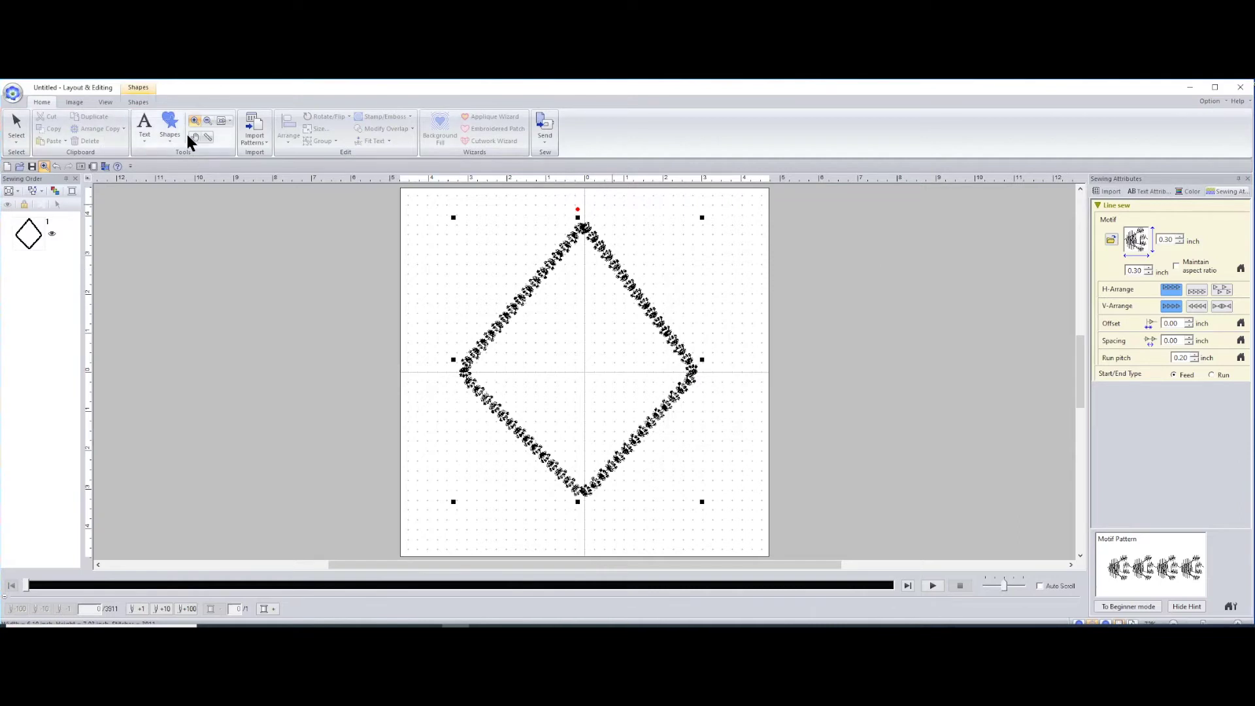
click(171, 122)
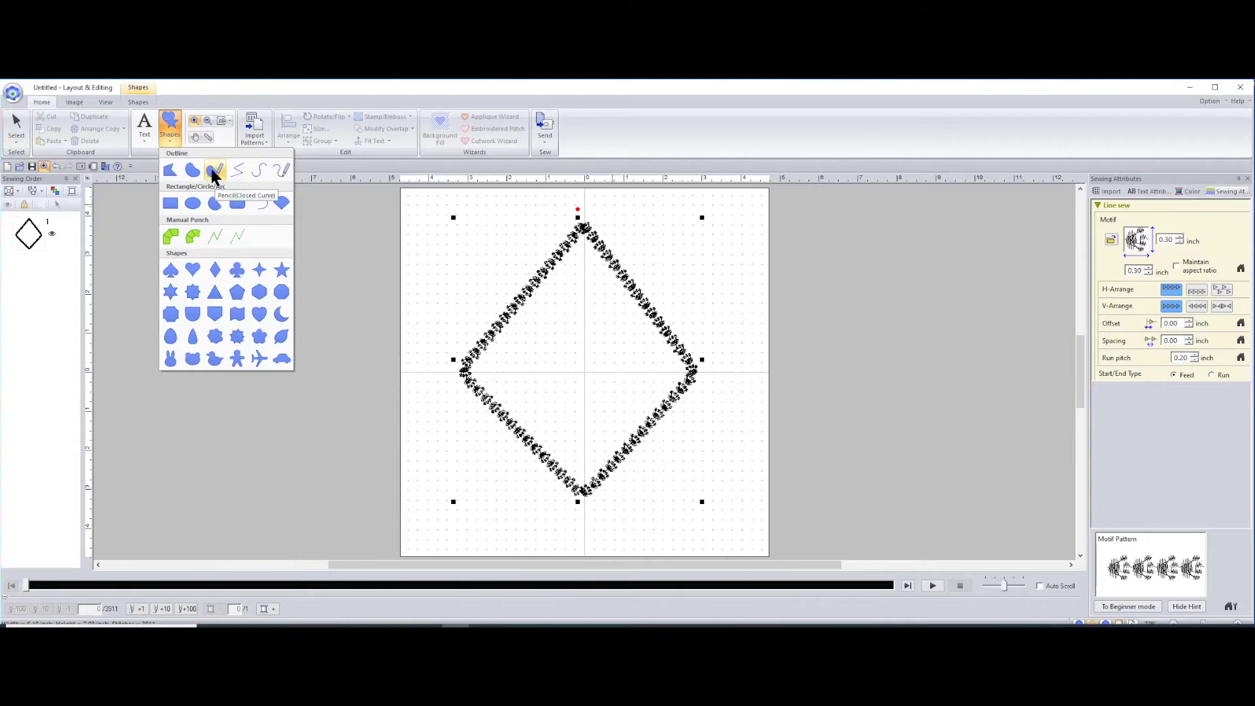
- Start a new Untitled design, discarding the diamond unsaved, and reopen the Shapes gallery
click(351, 229)
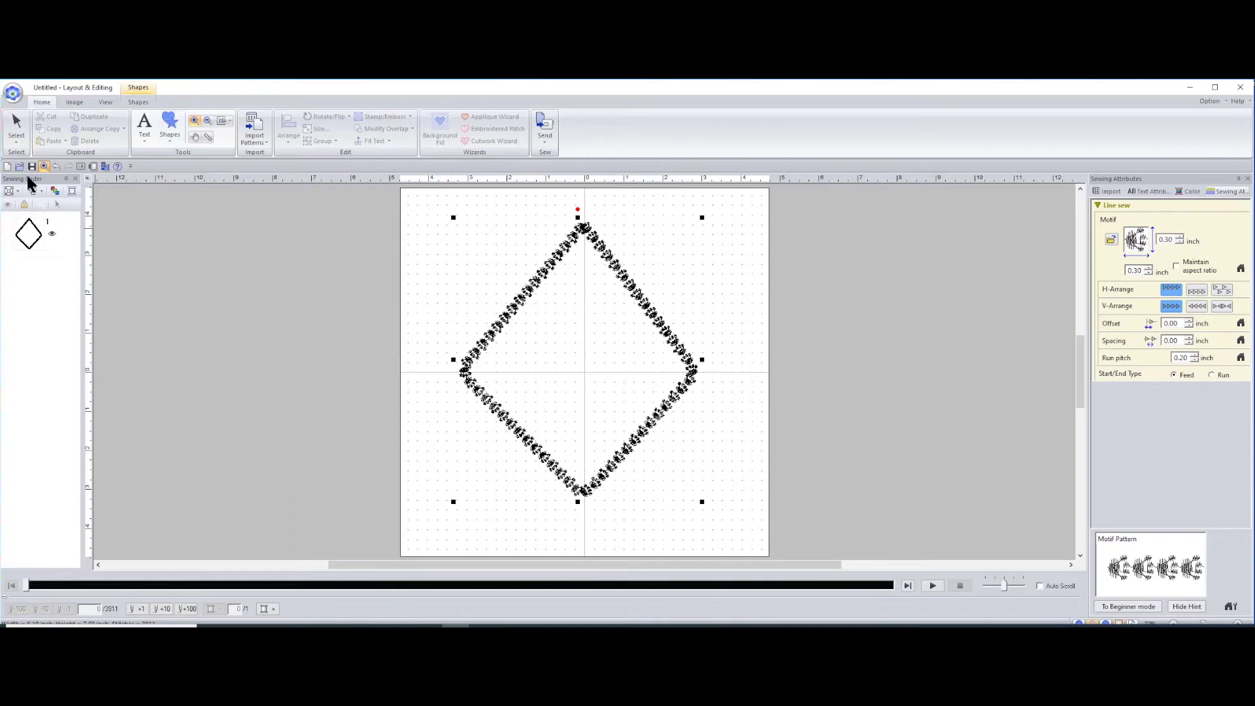
click(6, 166)
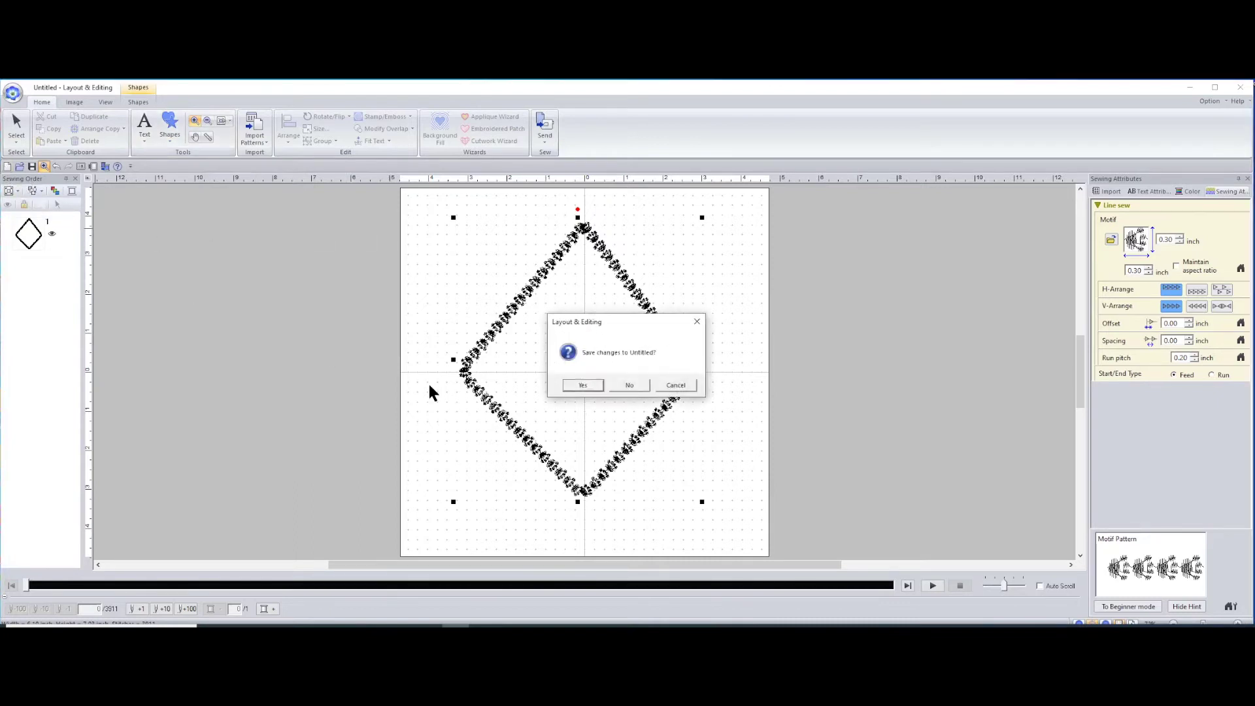
click(626, 385)
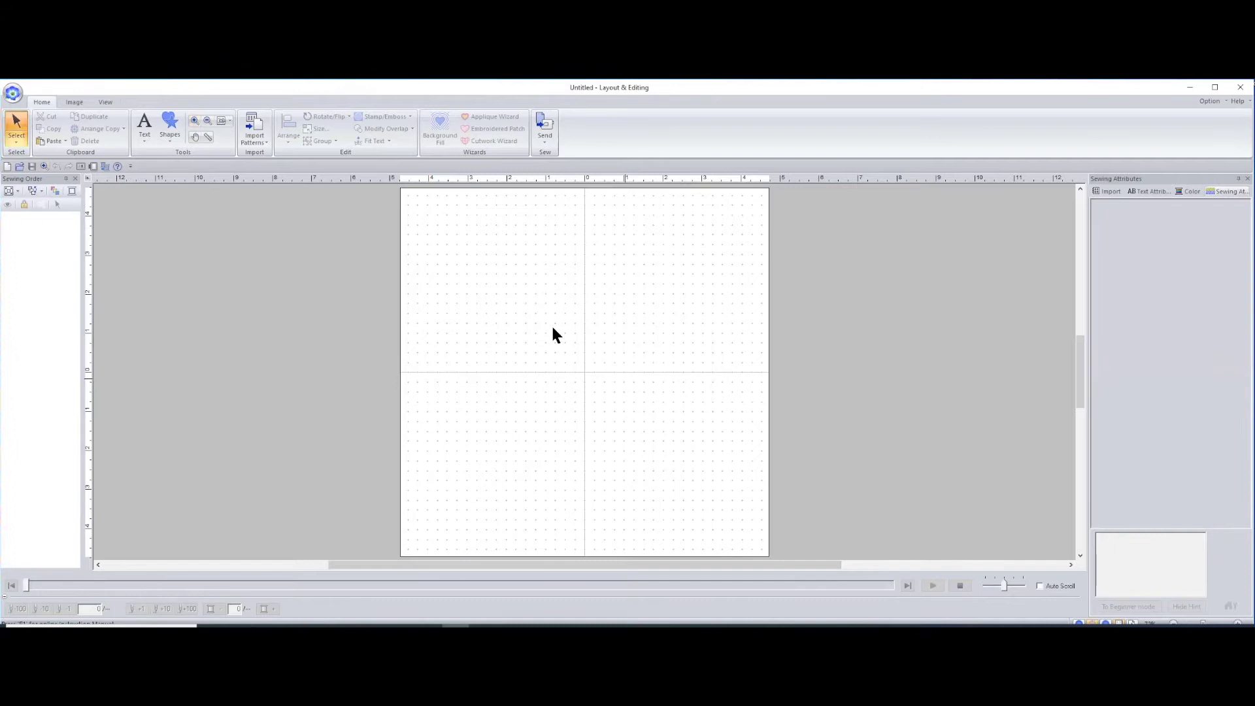
click(169, 123)
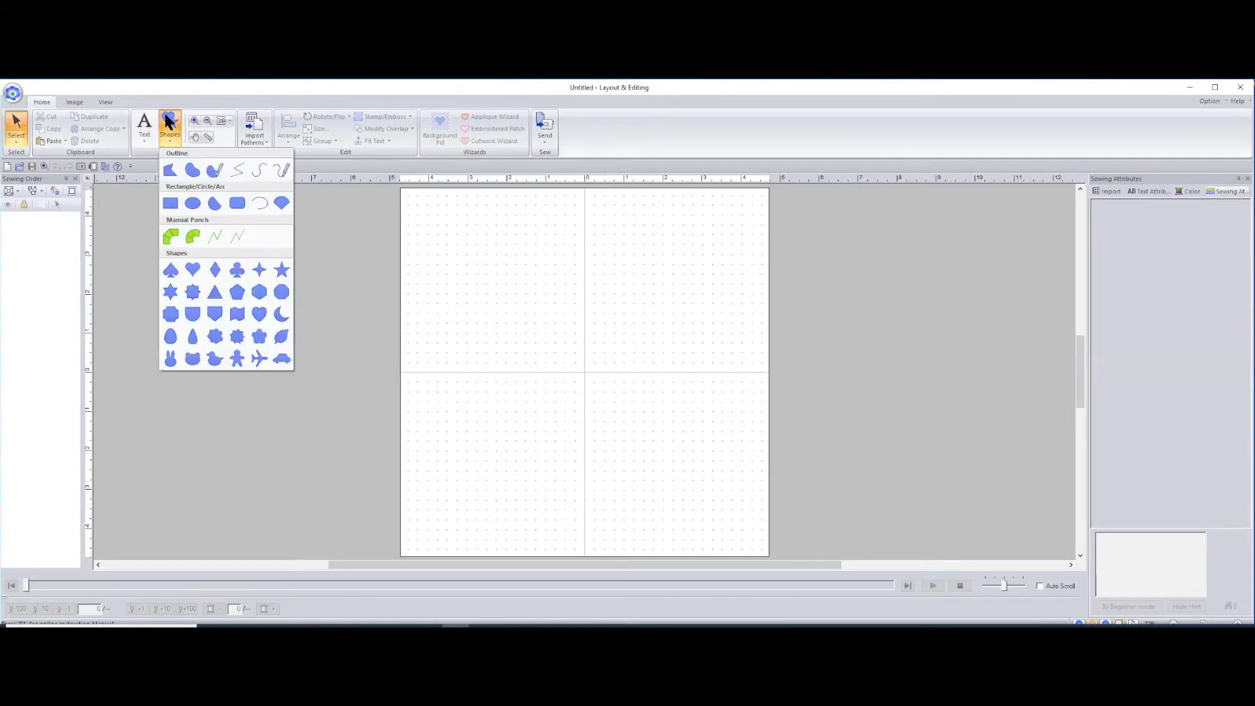
- Choose Pencil (Closed Curve) and set the region fill to Stippling Stitch
click(215, 171)
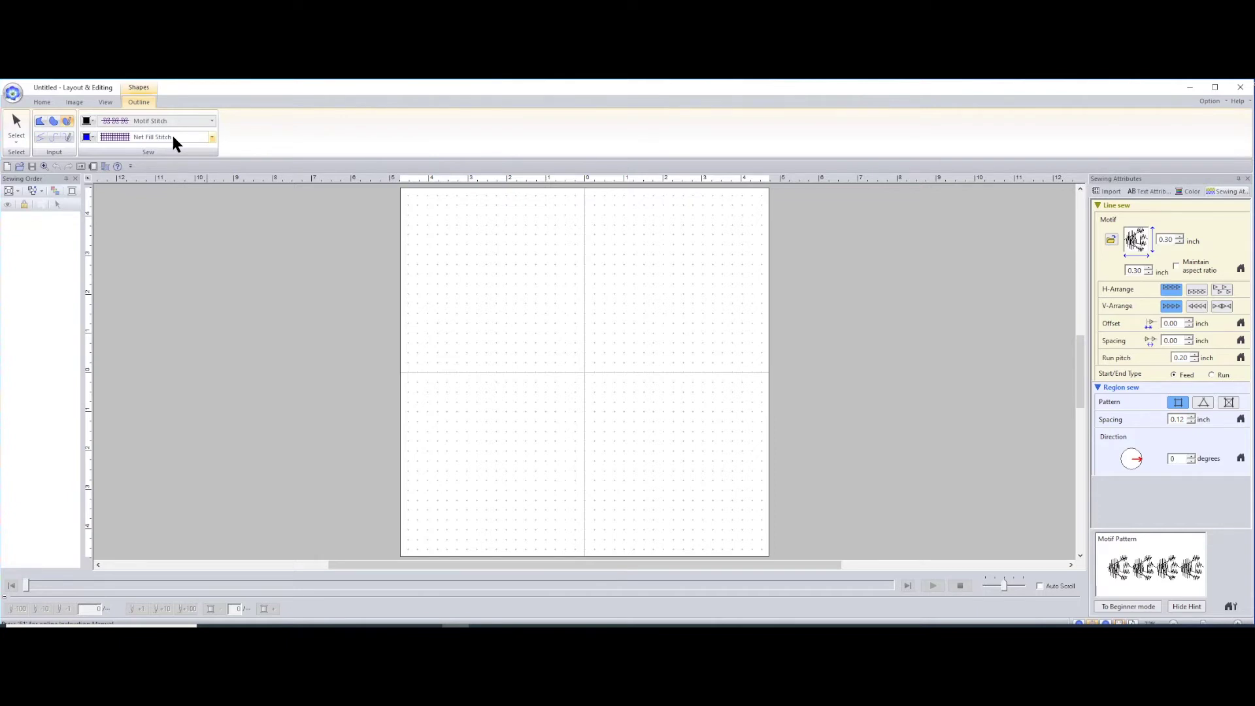
click(130, 137)
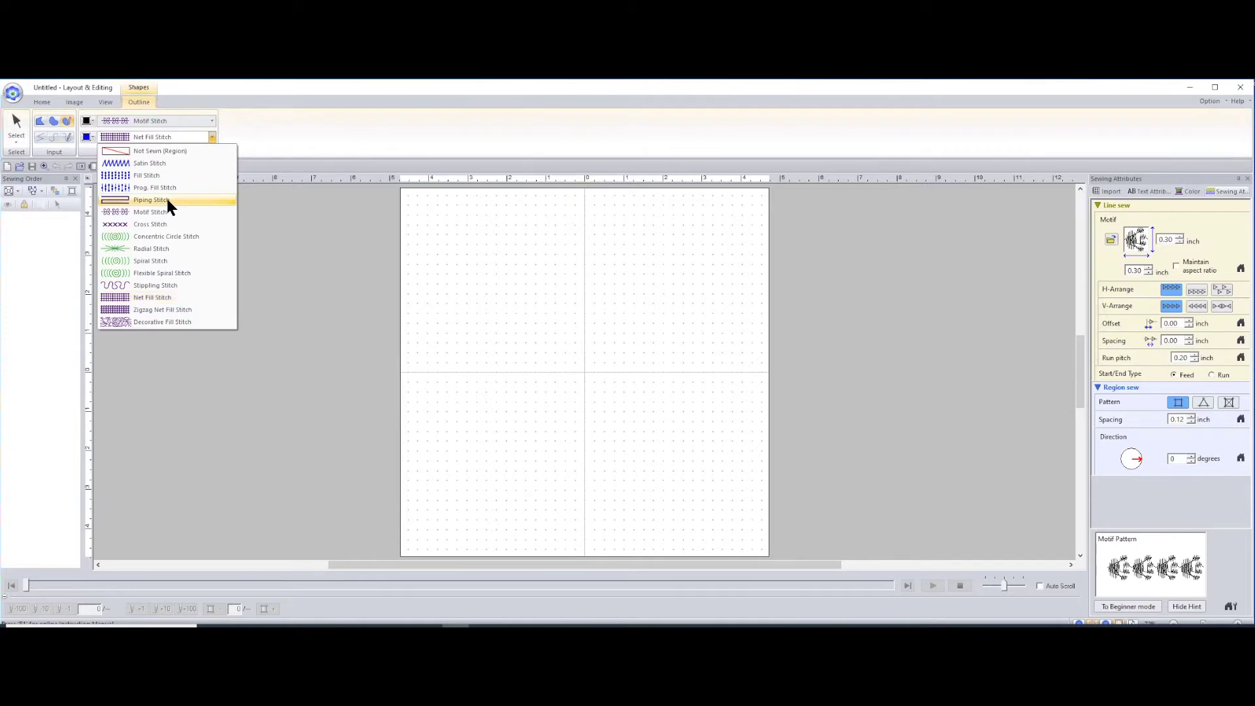
click(160, 285)
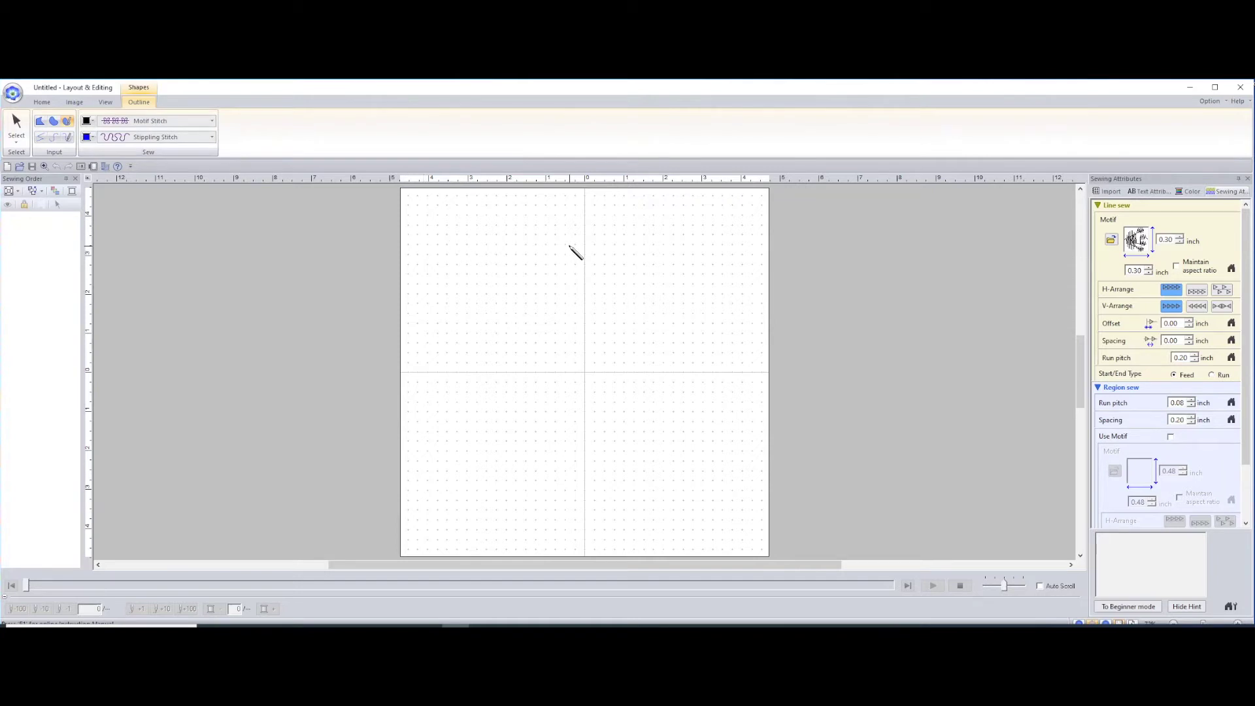
- Draw a closed freehand loop around the page centre with a paw-motif edge and stippled fill
mouse_move(569, 246)
mouse_down()
mouse_move(517, 265)
mouse_move(492, 299)
mouse_move(494, 392)
mouse_move(560, 432)
mouse_move(623, 436)
mouse_move(672, 420)
mouse_move(699, 346)
mouse_move(691, 297)
mouse_move(665, 271)
mouse_move(578, 246)
mouse_up()
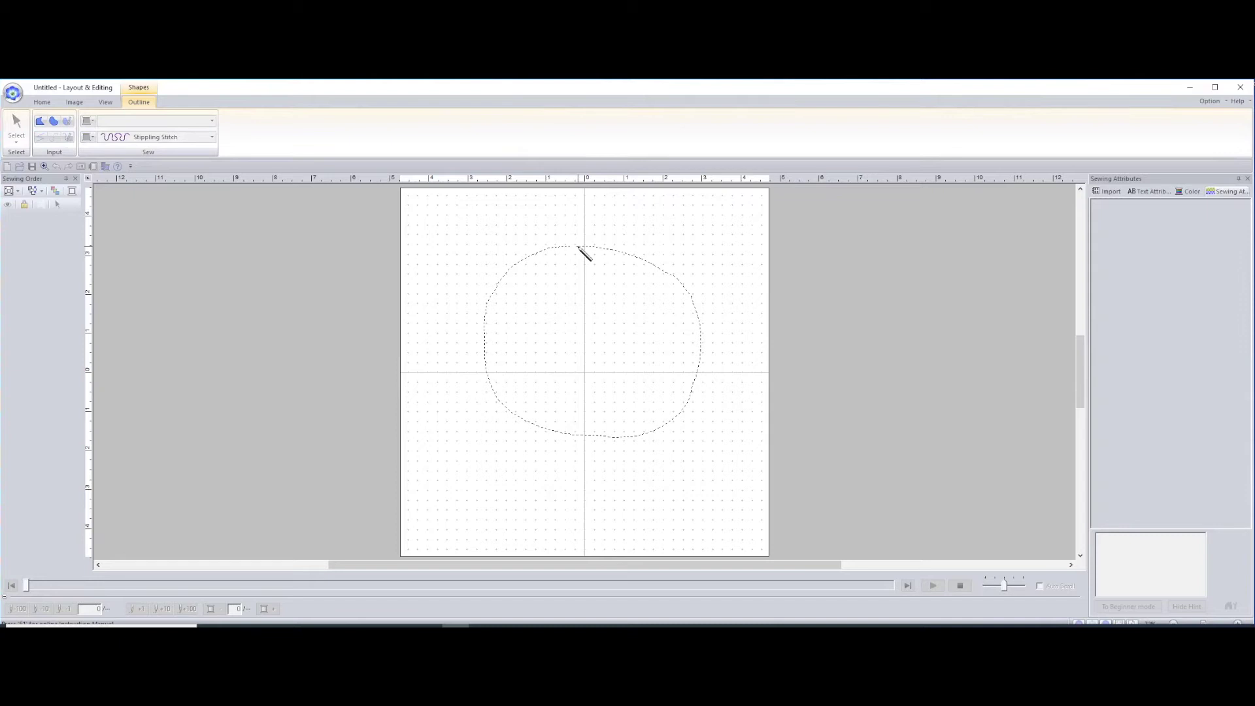
drag(577, 247, 577, 246)
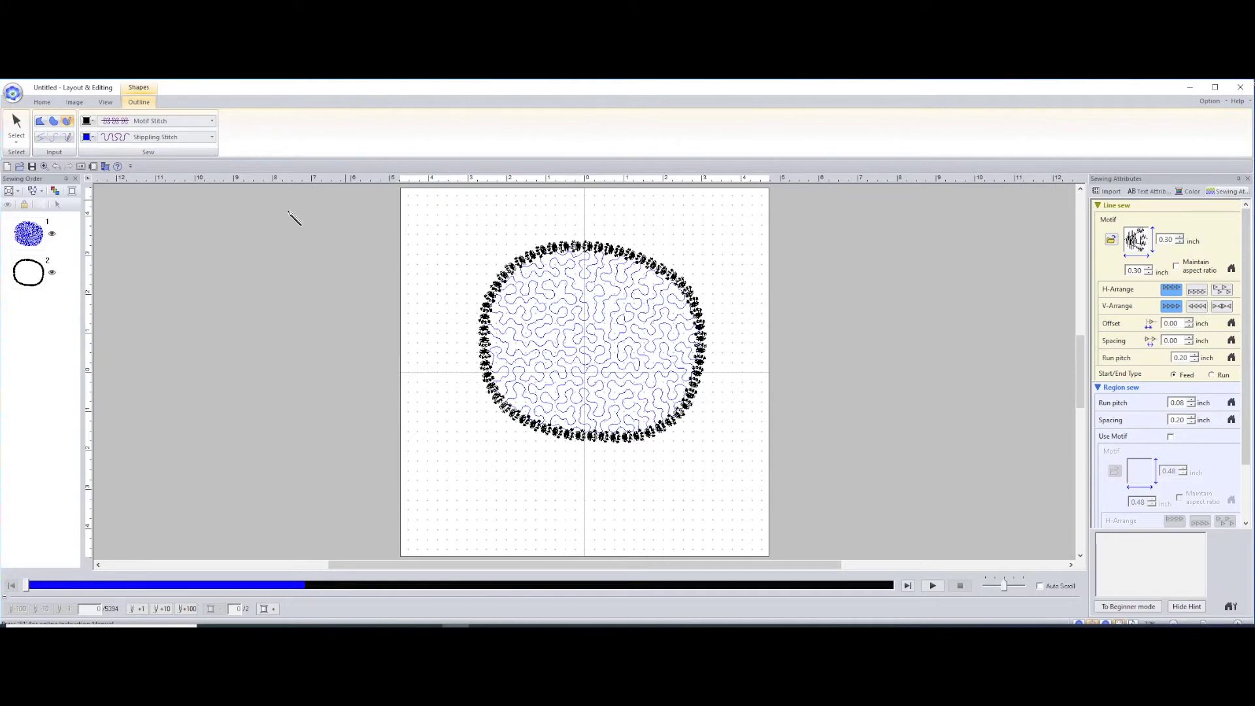
- Start a new design without saving the stippled blob and select Pencil (Closed Curve)
click(8, 167)
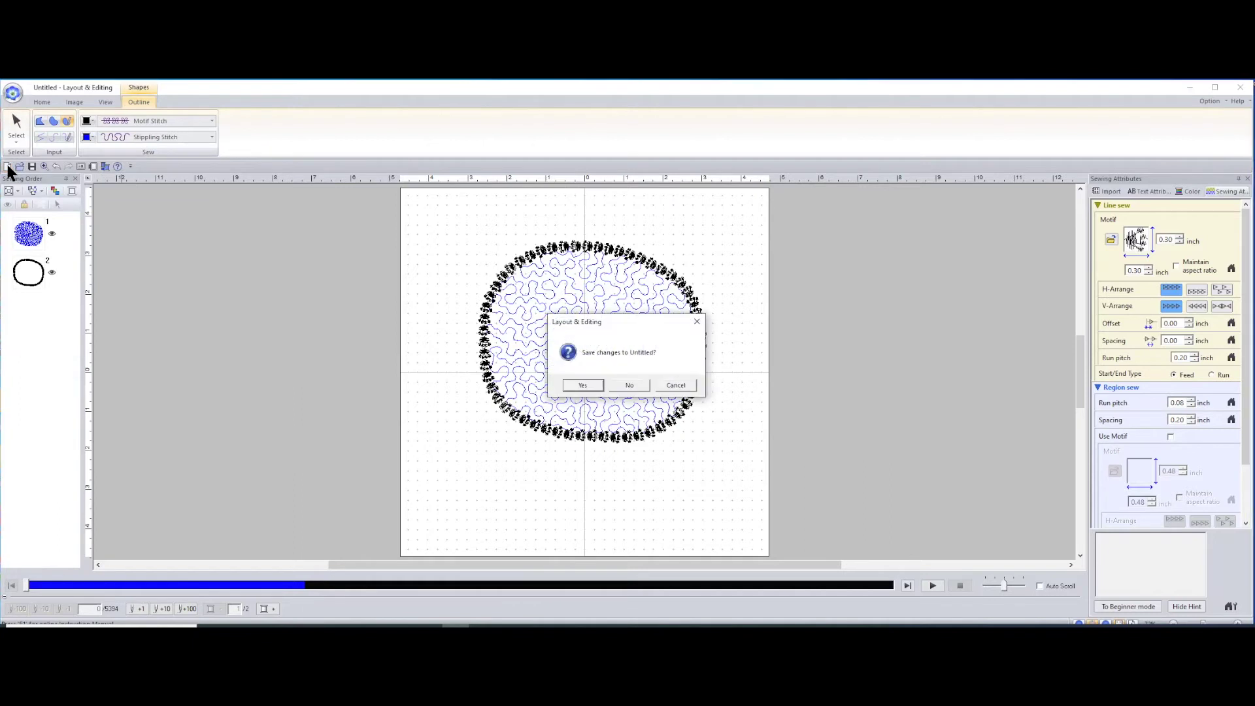
click(629, 385)
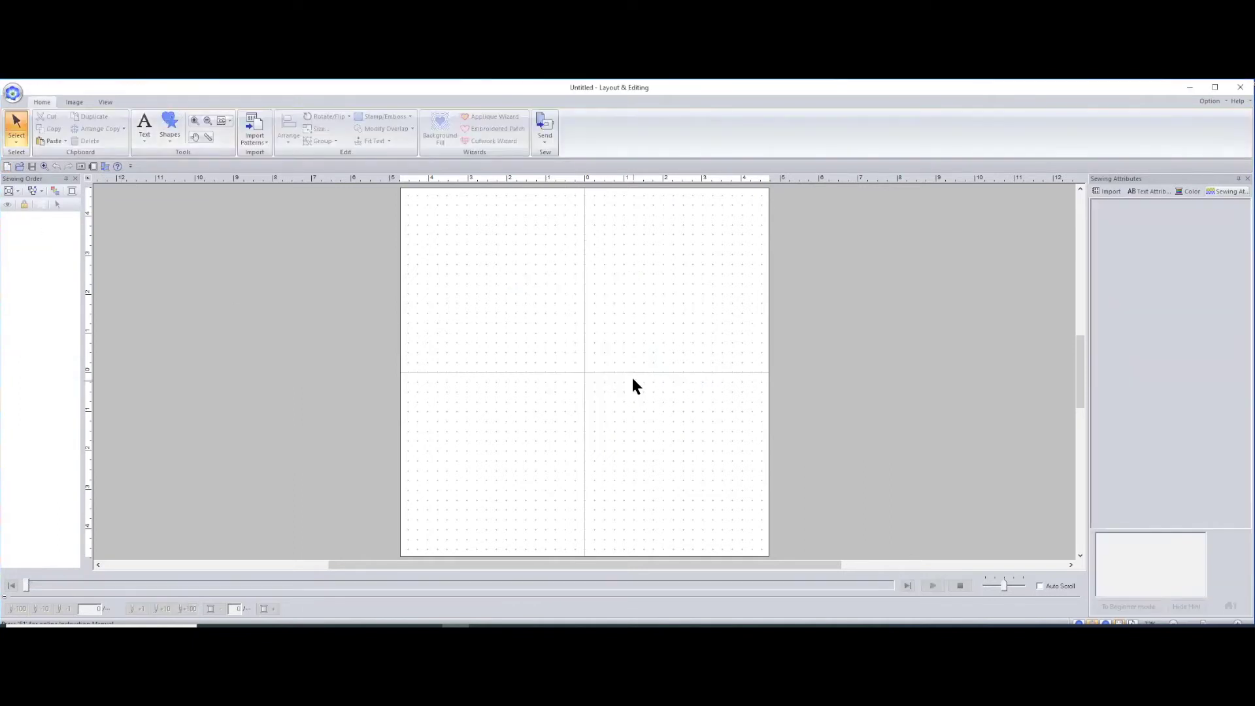
click(170, 128)
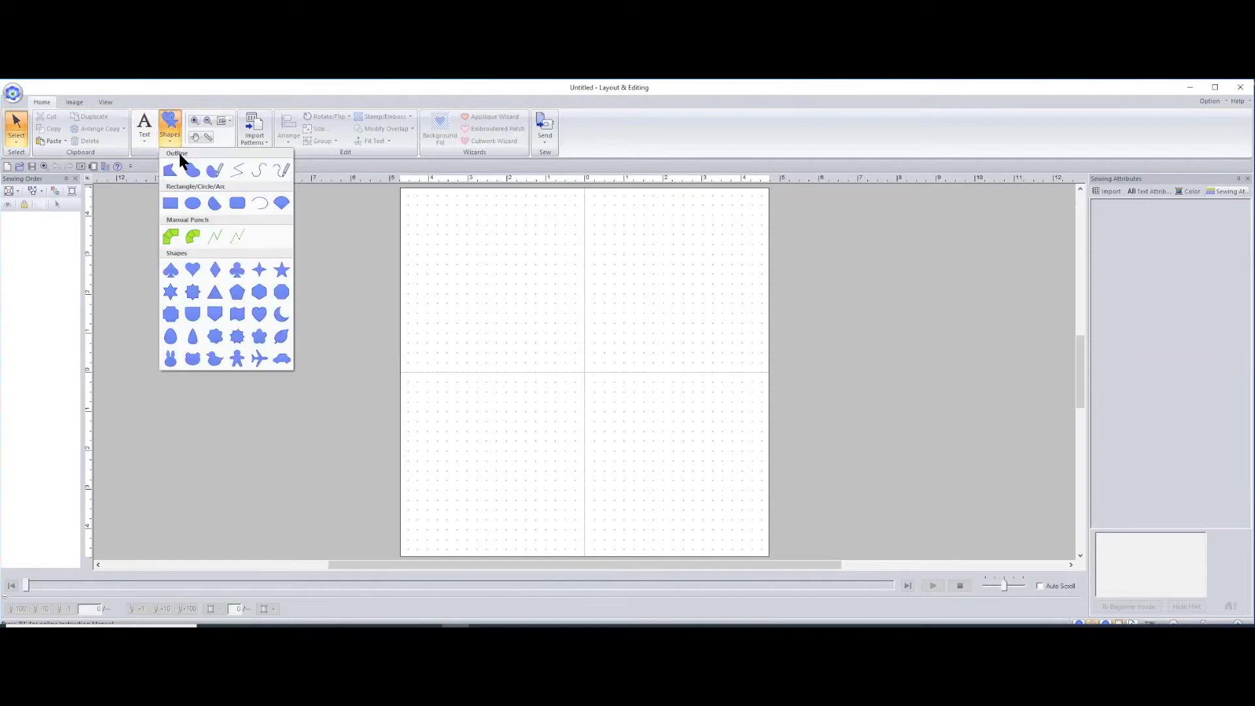
click(213, 171)
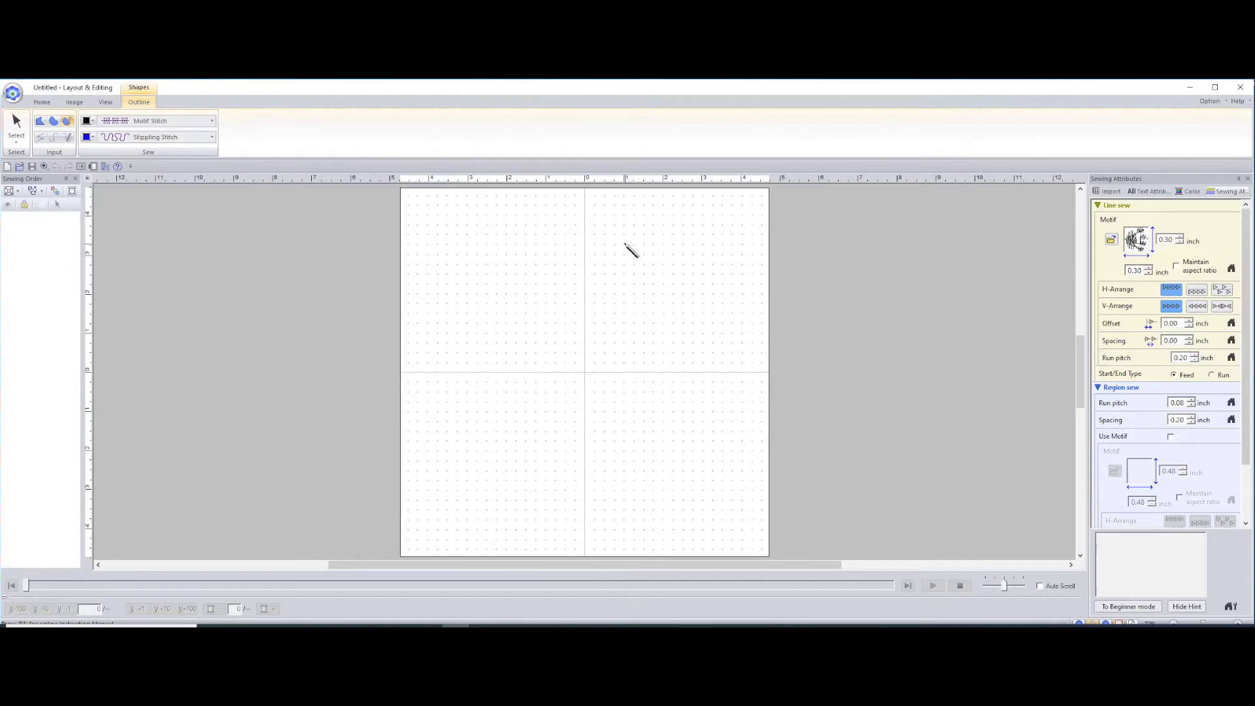
- Draw a freehand oblong loop in the hoop's centre, creating a paw-bordered, stipple-filled shape
mouse_move(625, 244)
mouse_down()
mouse_move(533, 231)
mouse_move(499, 241)
mouse_move(454, 298)
mouse_move(447, 378)
mouse_move(452, 429)
mouse_move(497, 482)
mouse_move(572, 490)
mouse_move(611, 482)
mouse_move(648, 439)
mouse_up()
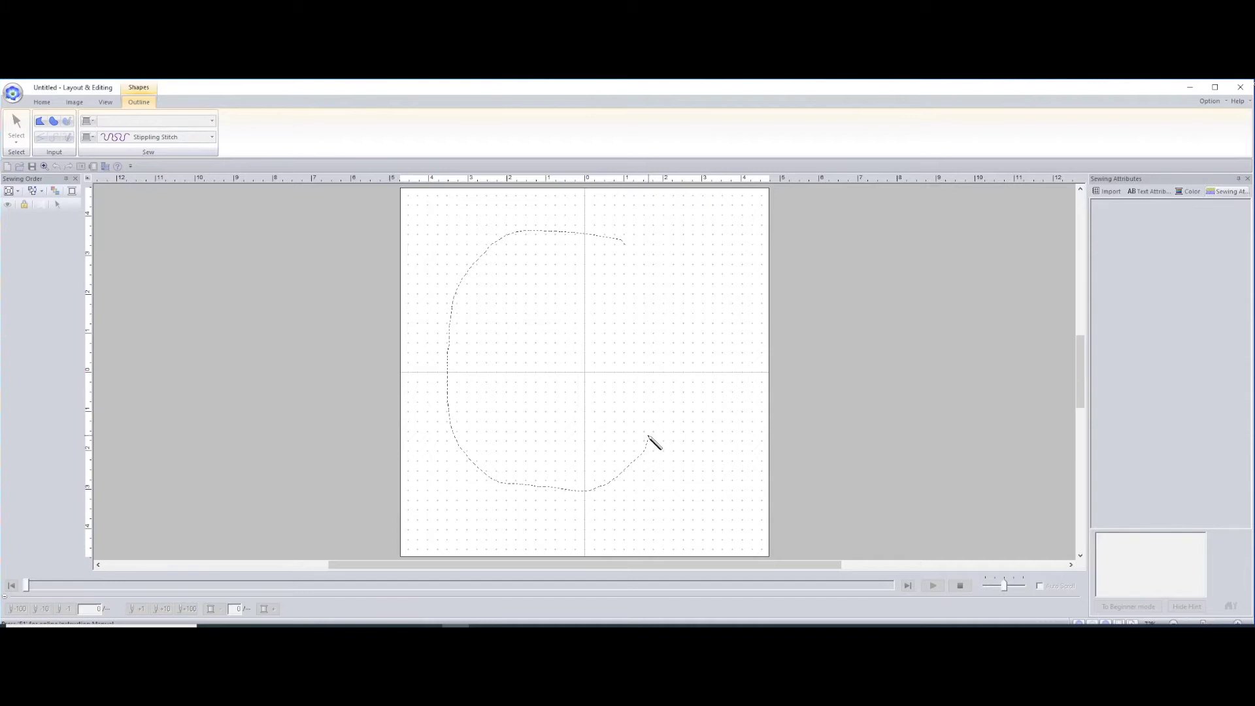
double_click(653, 440)
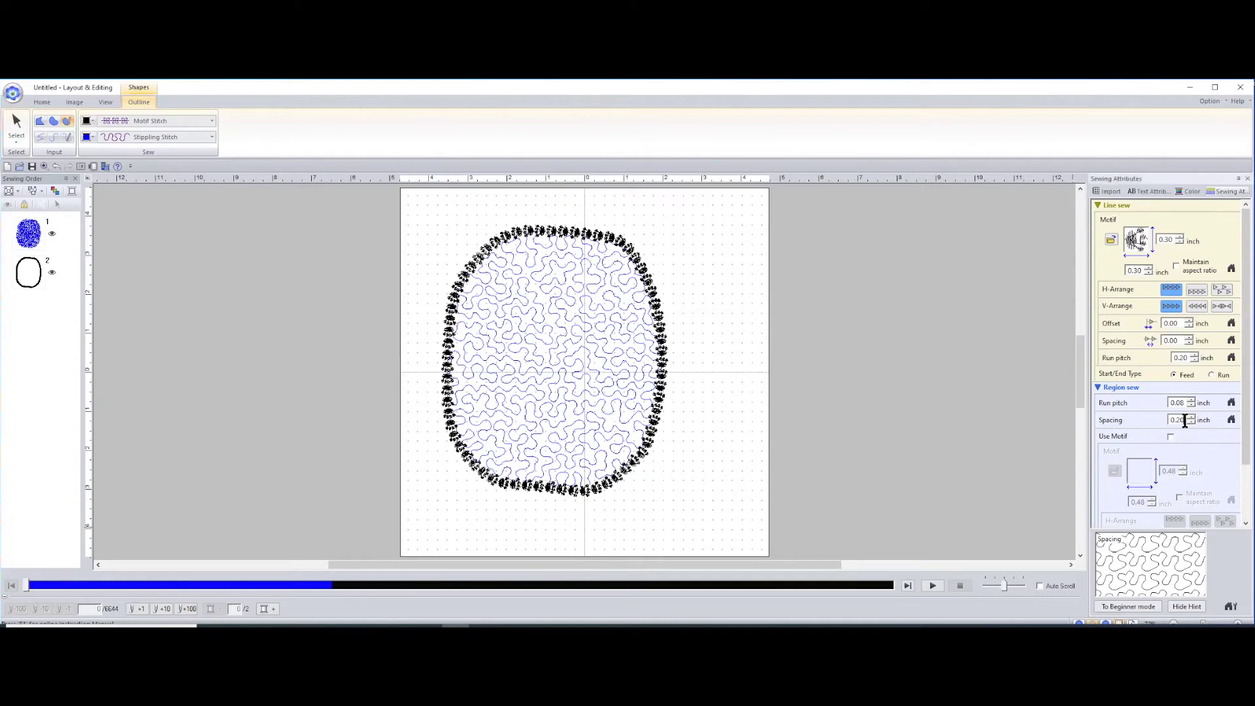
- Change the default Region sew stippling spacing from 0.20 to 0.33 inch
drag(1185, 421, 1144, 419)
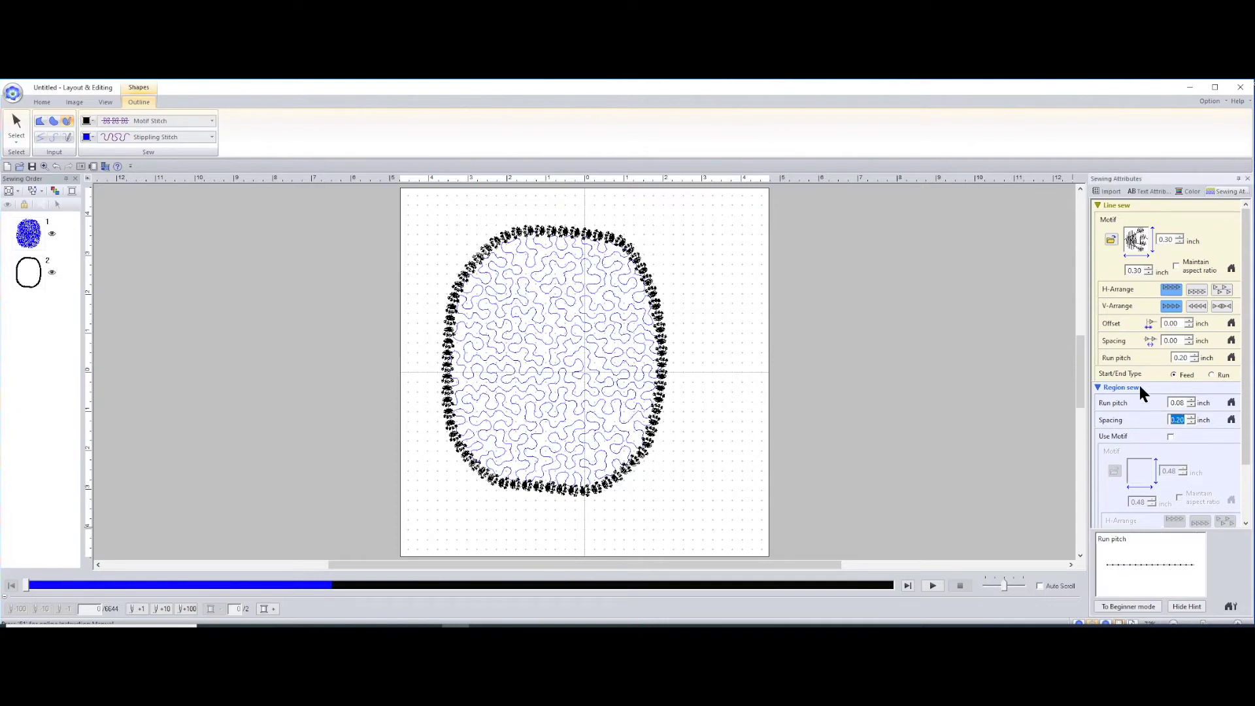
key(BackSpace)
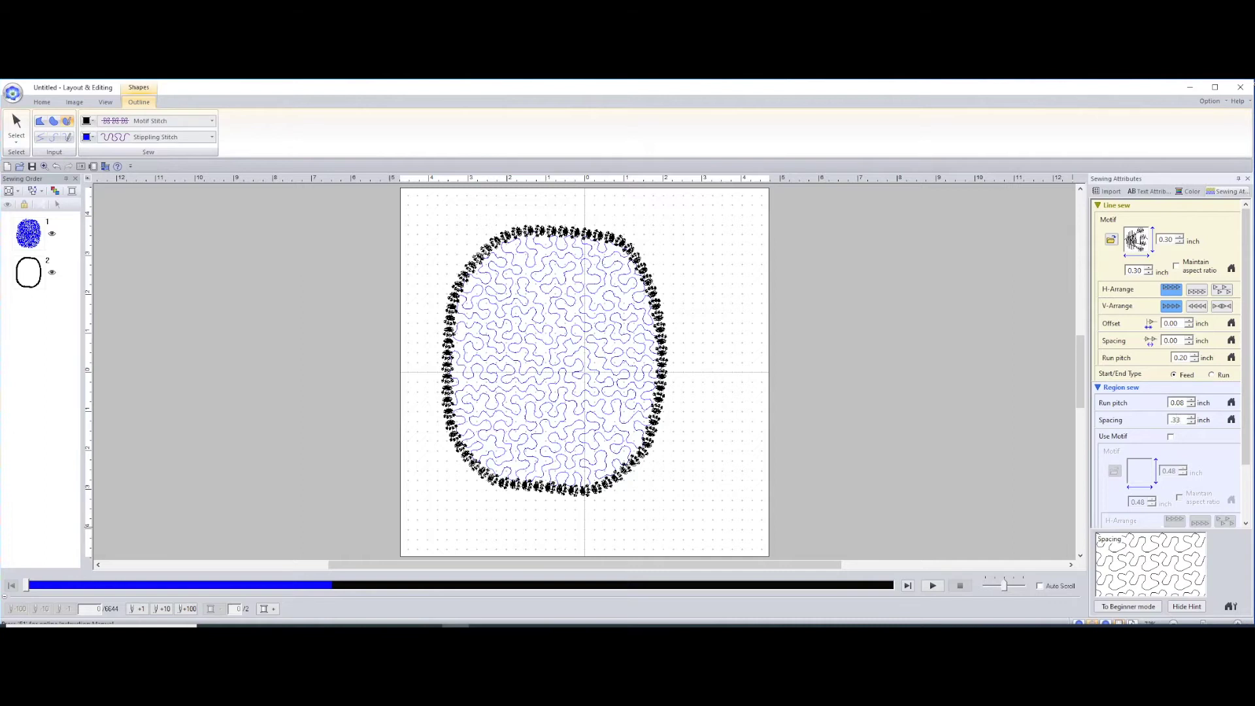
text(.33)
key(Return)
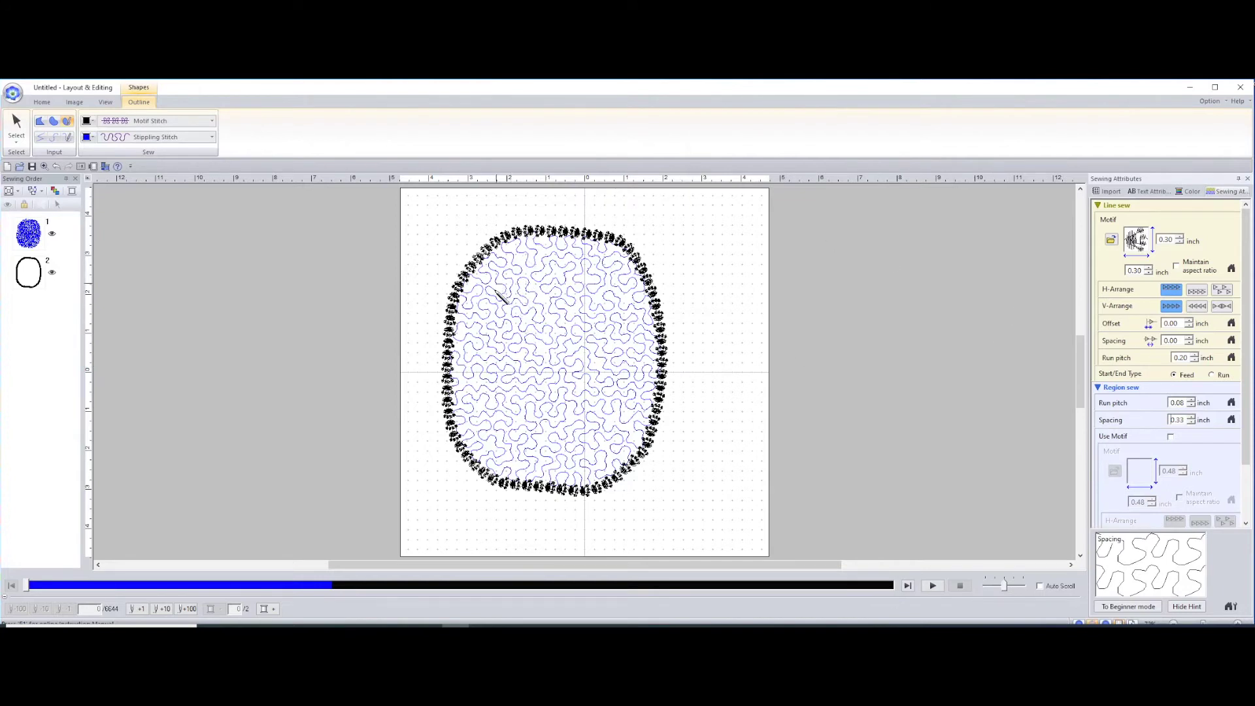
- Select the paw-outlined oblong and set its stippling fill spacing to 0.33 inch
click(158, 253)
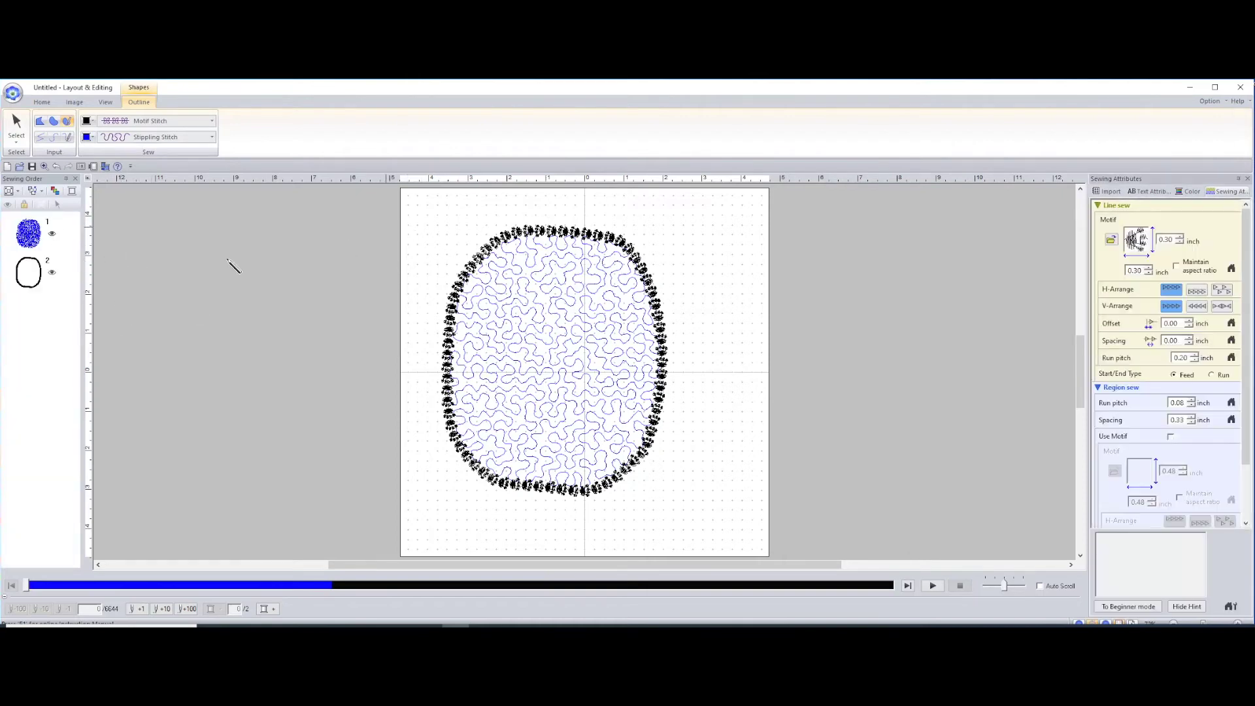
click(18, 128)
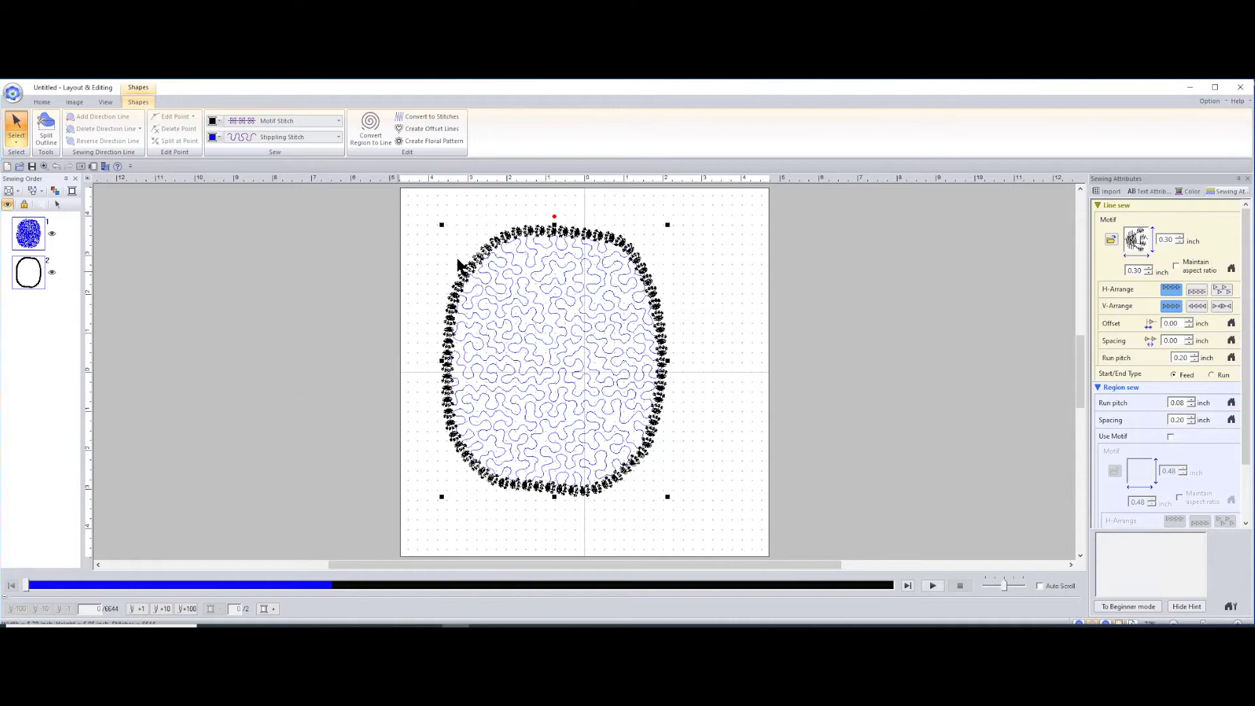
double_click(1174, 419)
text(.33)
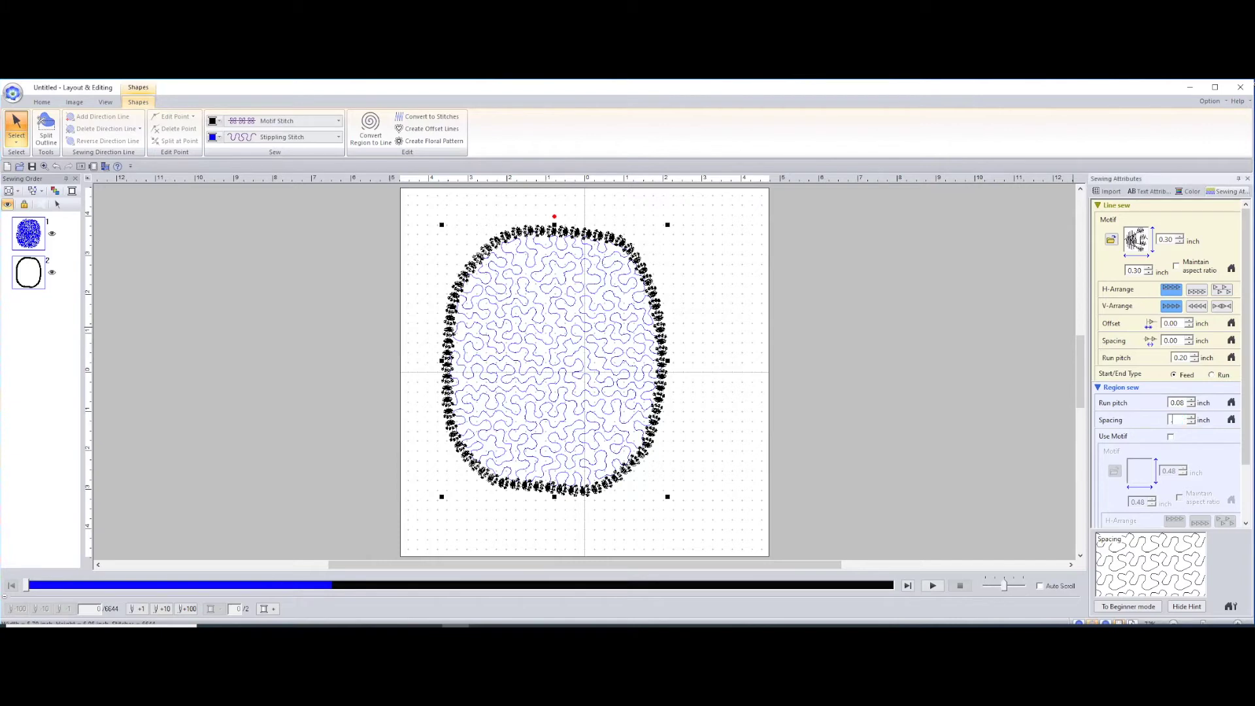
key(Return)
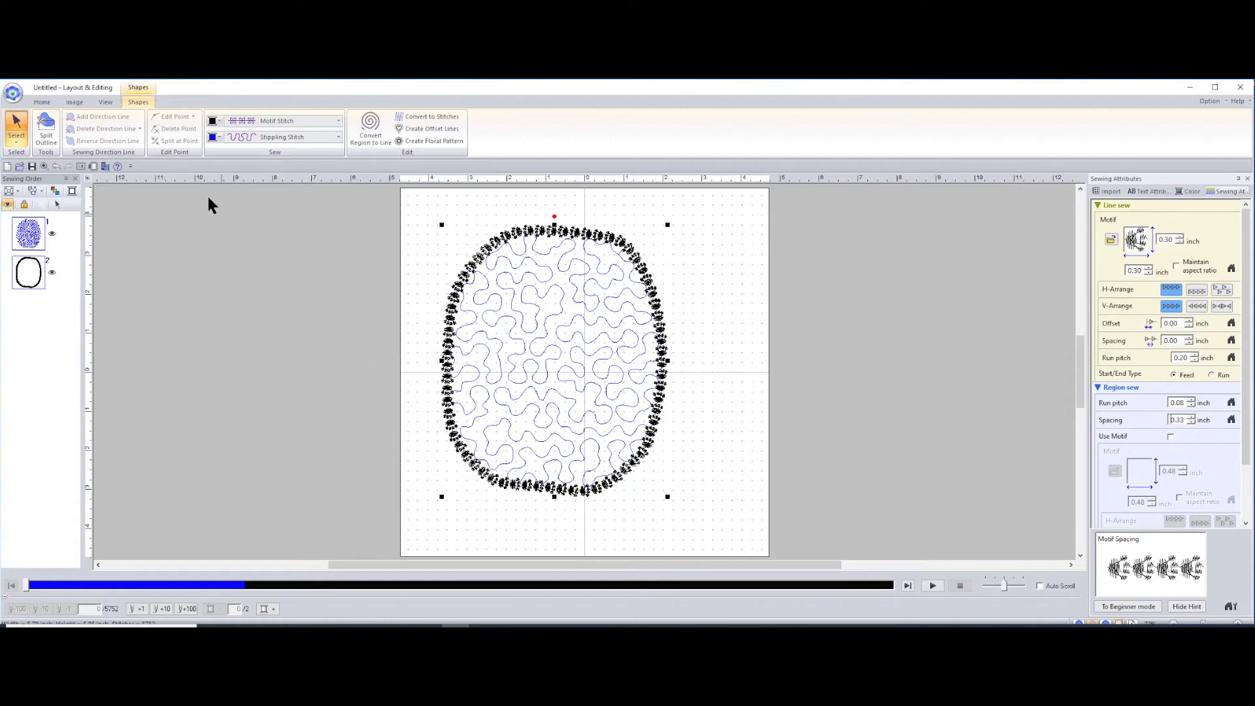
- Start a new design without saving the paw shape, and choose Closed Curve outline input
click(8, 166)
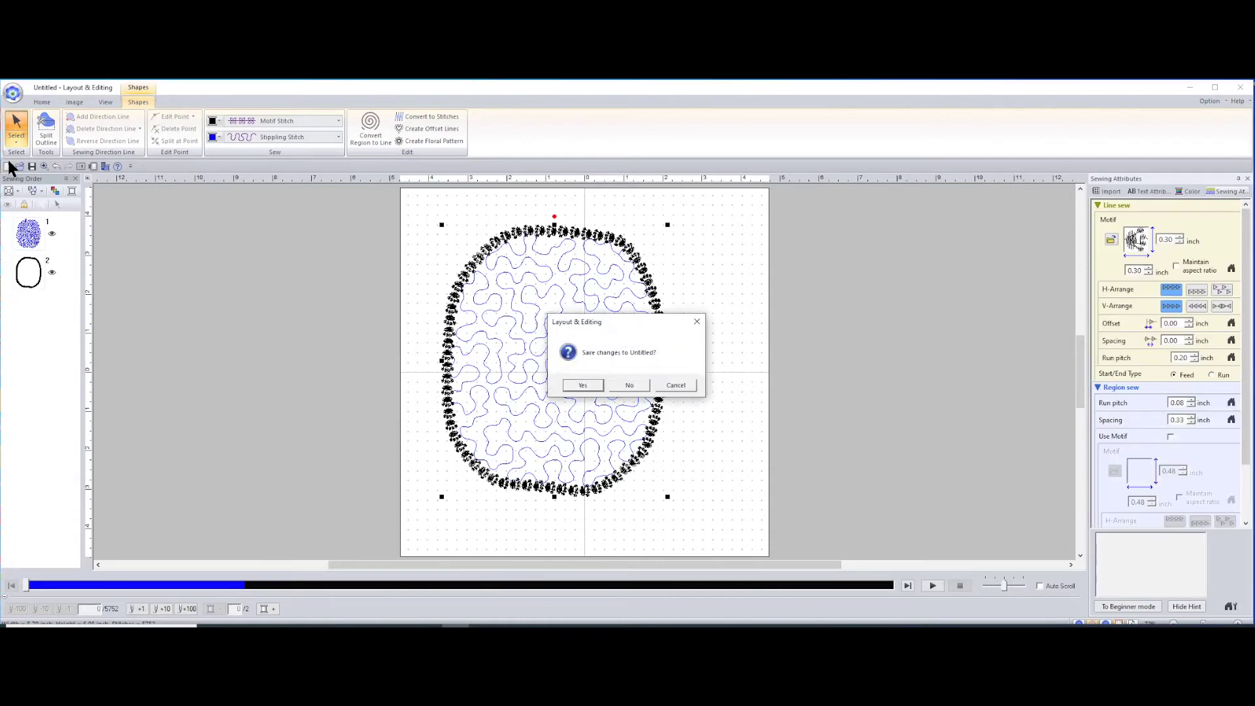
click(621, 383)
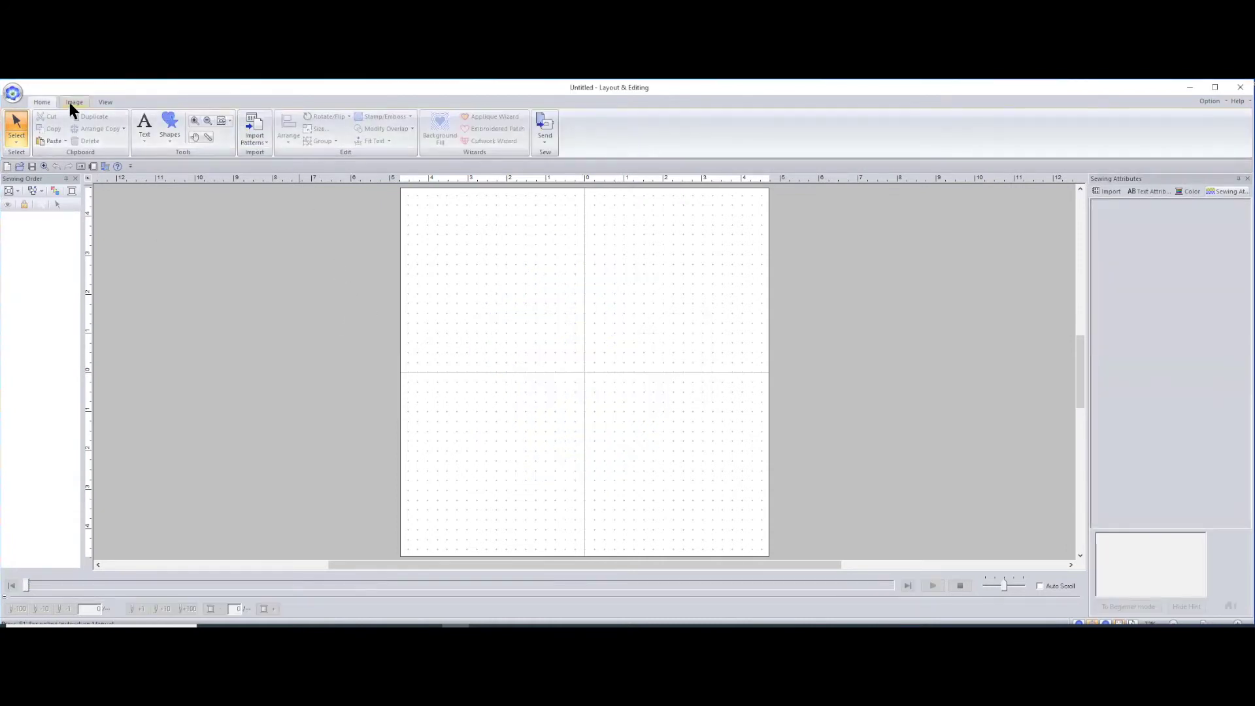
click(167, 121)
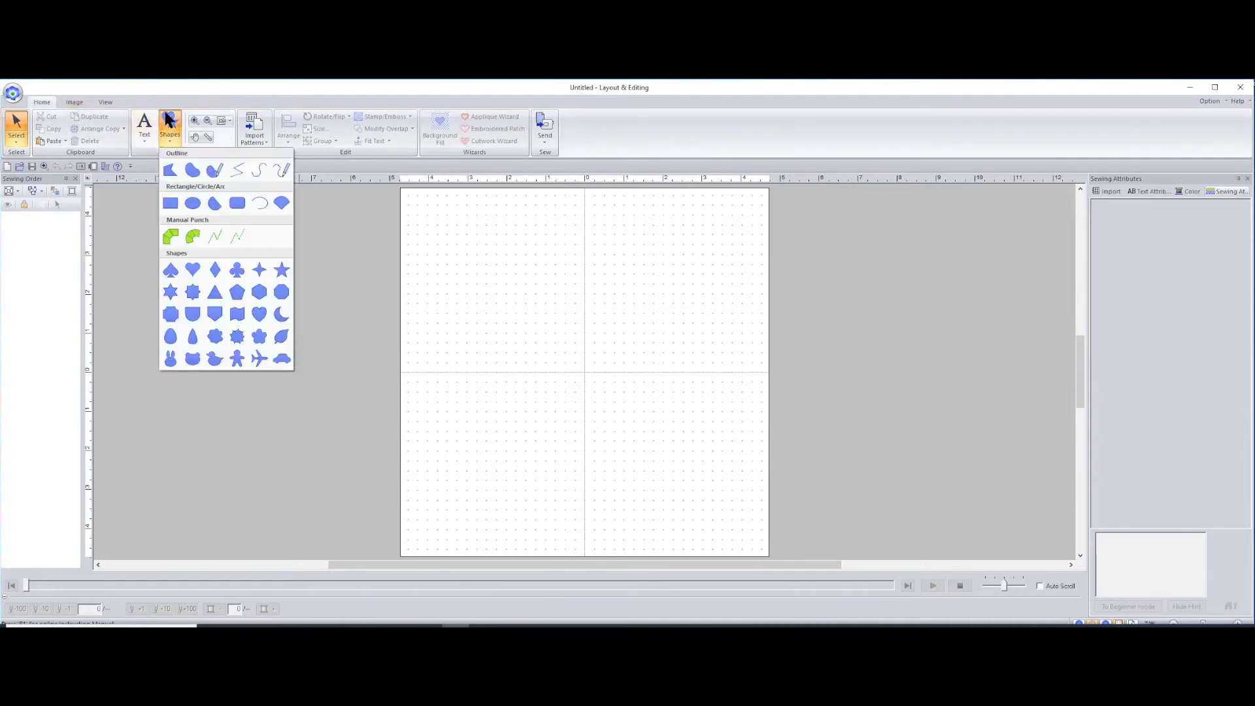
click(185, 168)
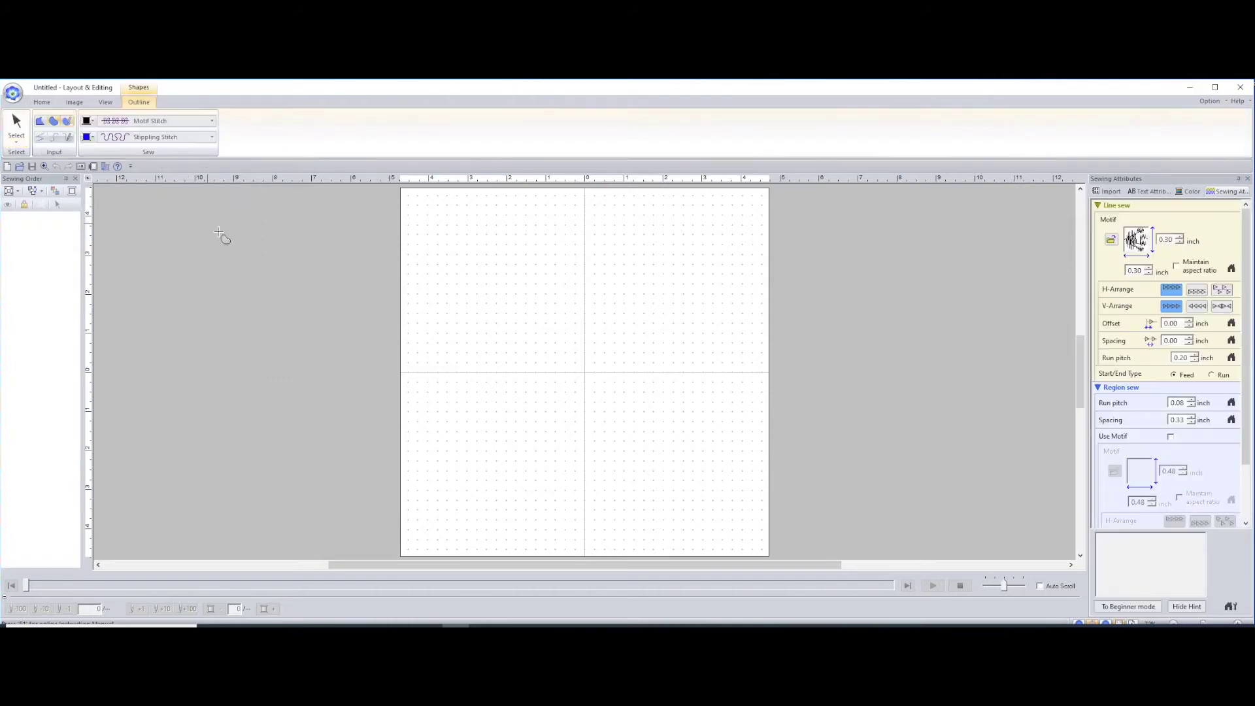
click(503, 262)
click(516, 372)
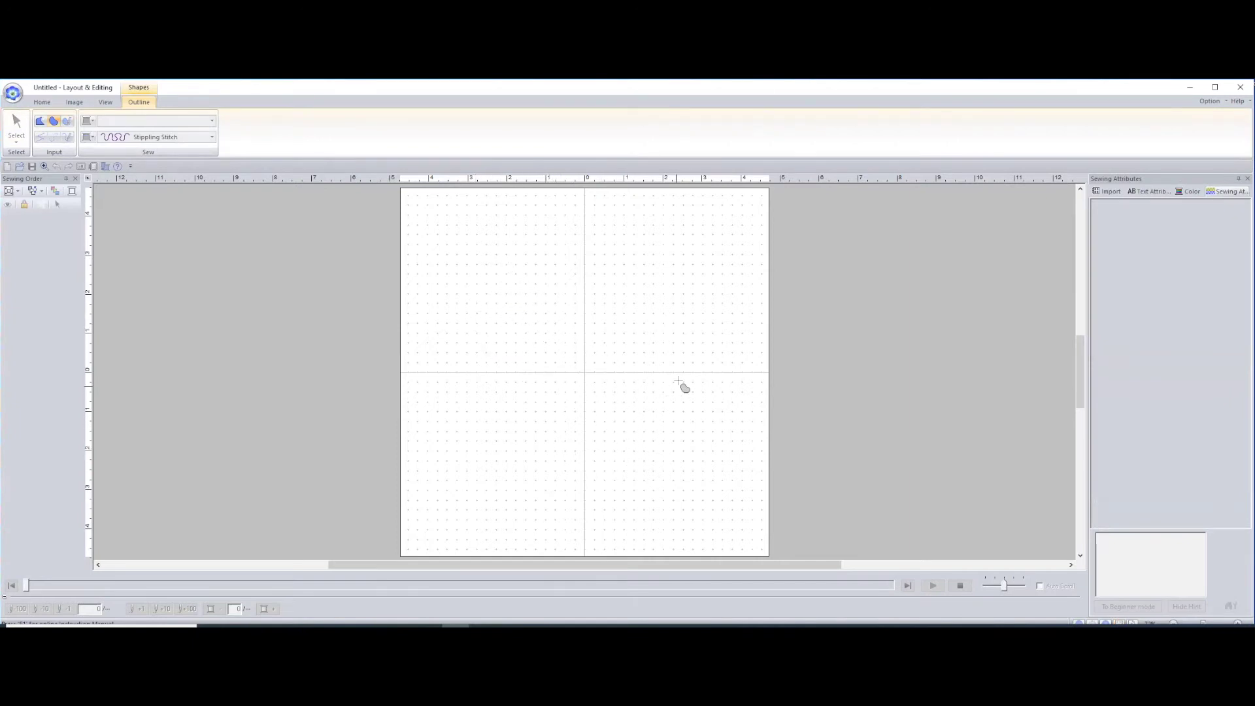
click(683, 293)
click(537, 375)
double_click(682, 386)
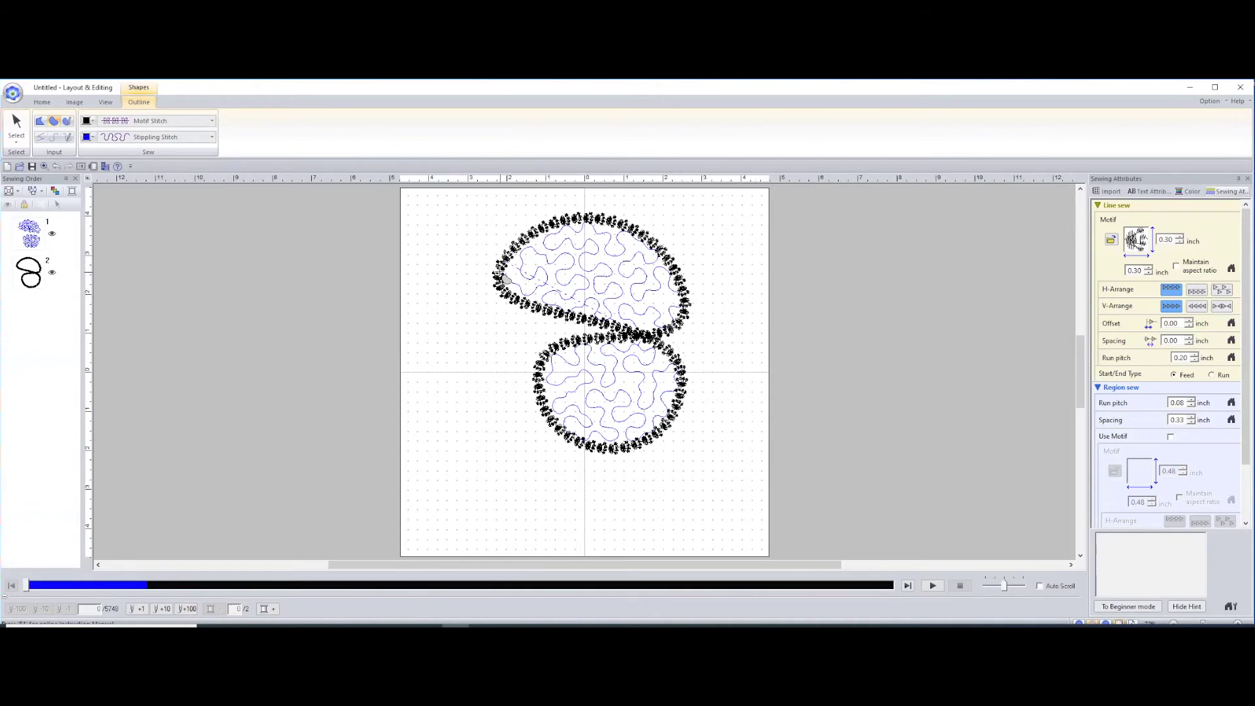
click(57, 166)
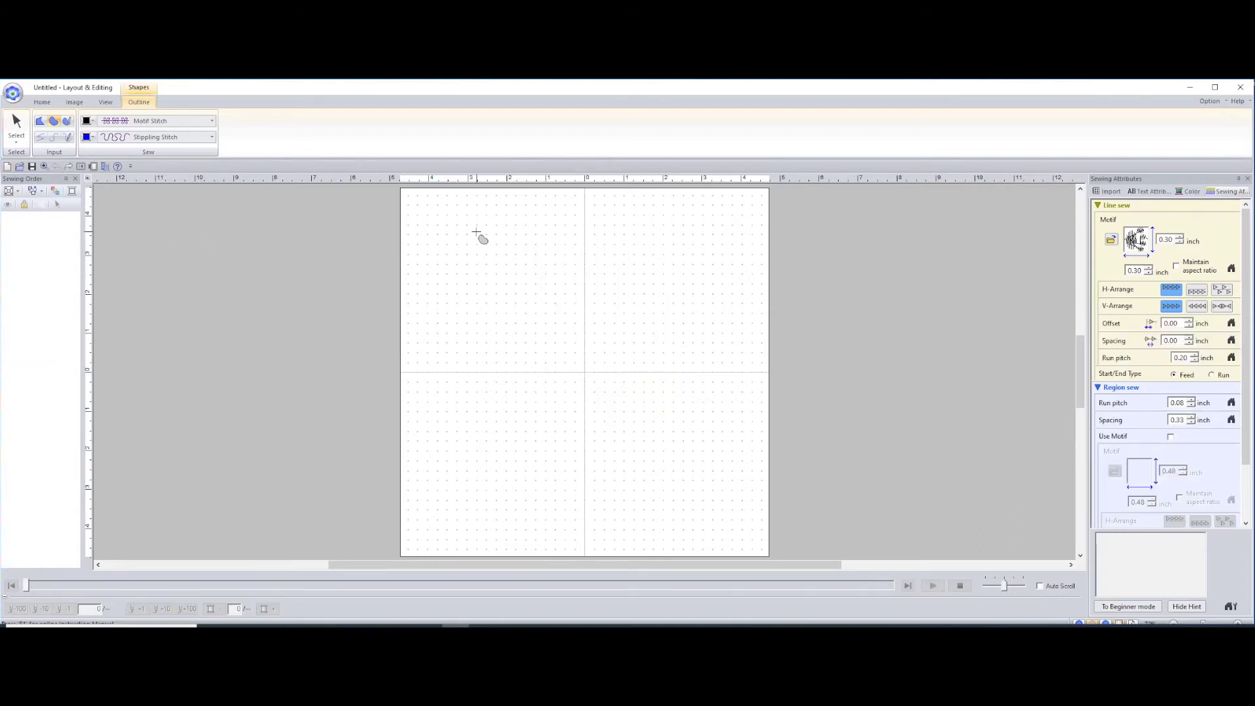
- Plot a bean-shaped closed curve of several points in the upper left of the hoop
click(503, 221)
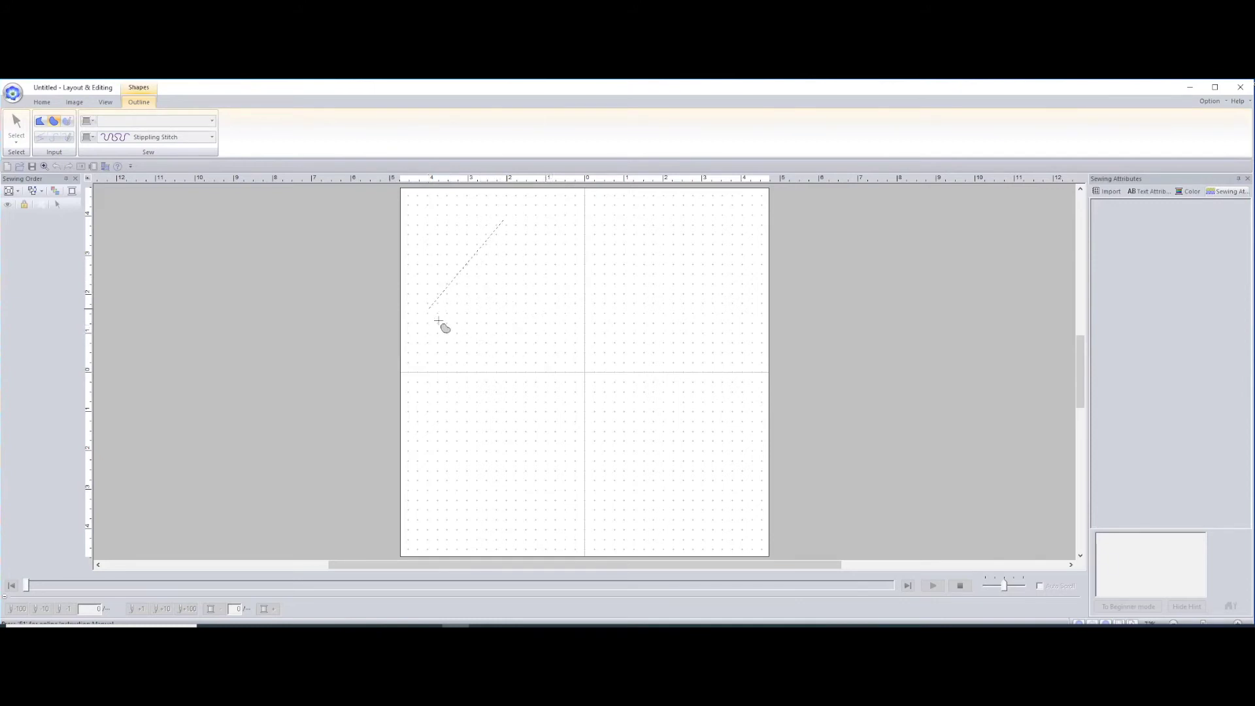
click(468, 290)
click(528, 278)
click(528, 278)
click(569, 292)
double_click(563, 251)
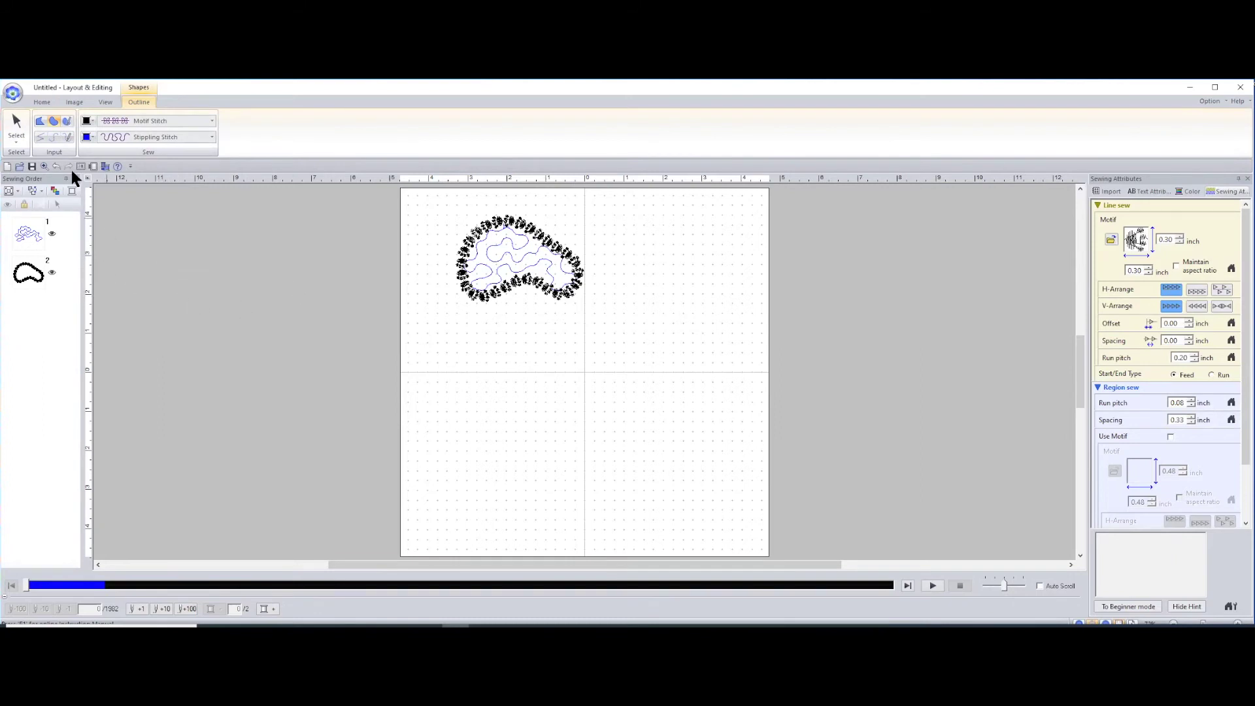
- Draw a four-cornered boot-like shape in the lower left using Closed Straight Line input
click(52, 122)
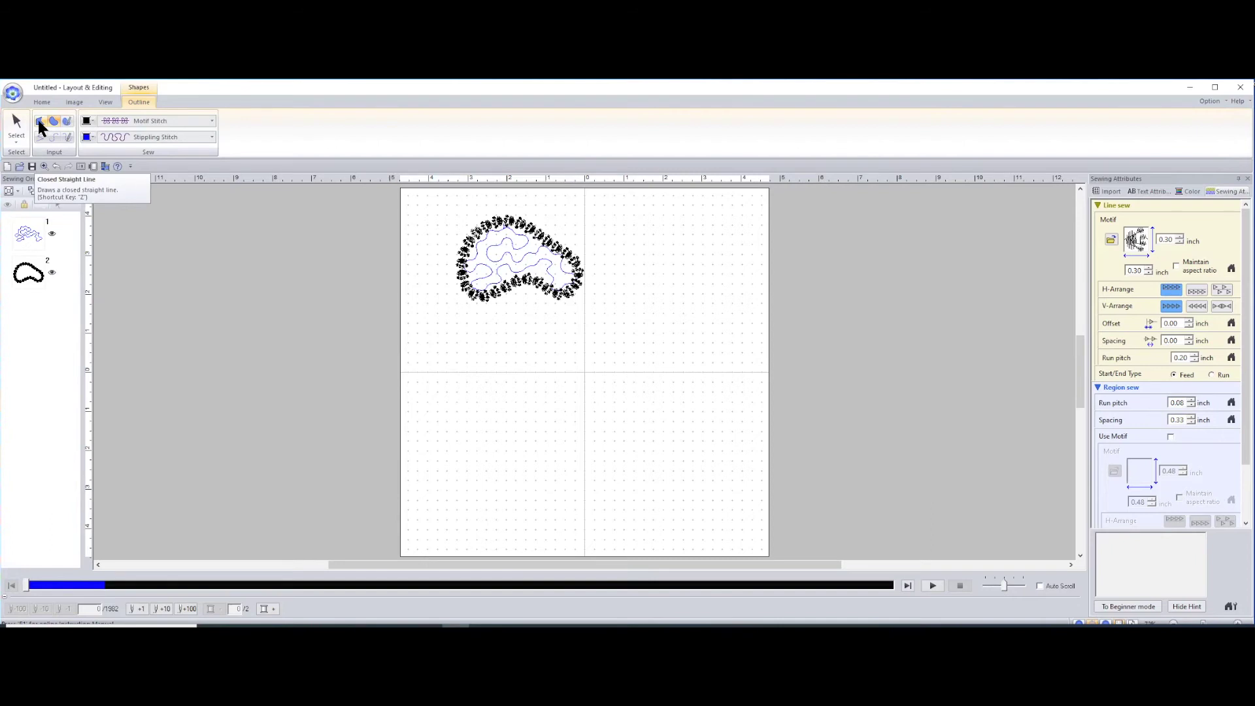
click(37, 119)
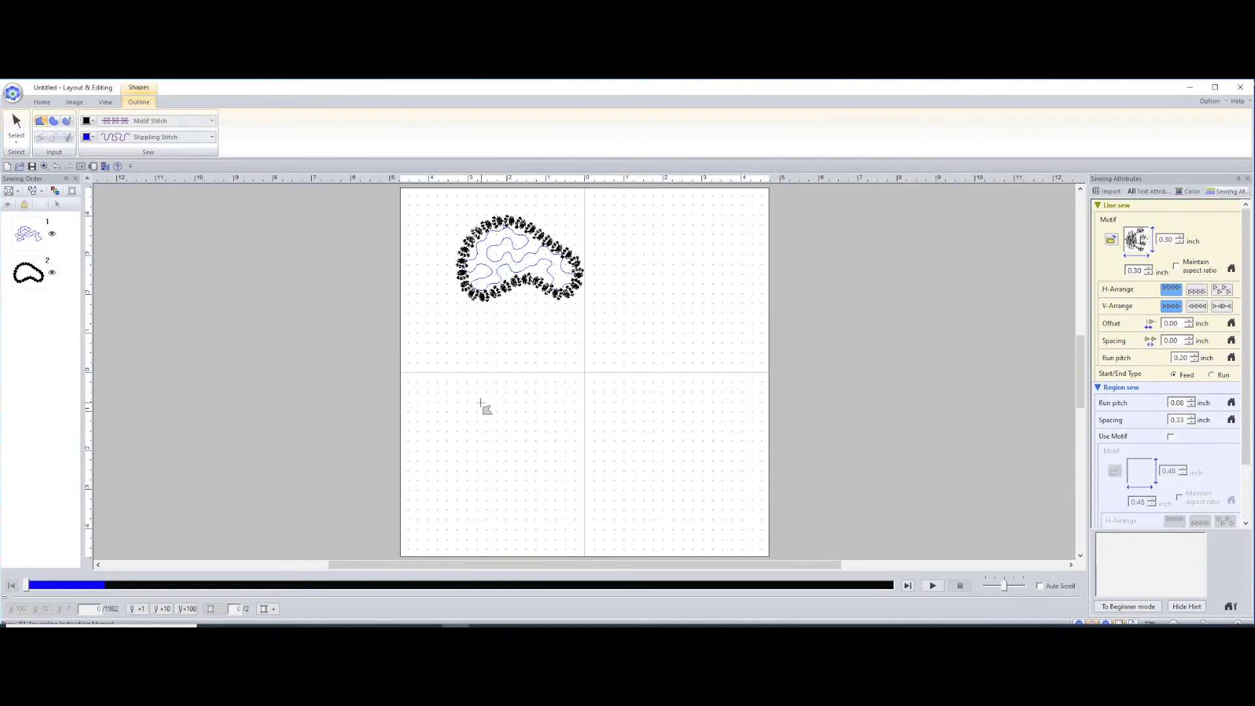
click(443, 394)
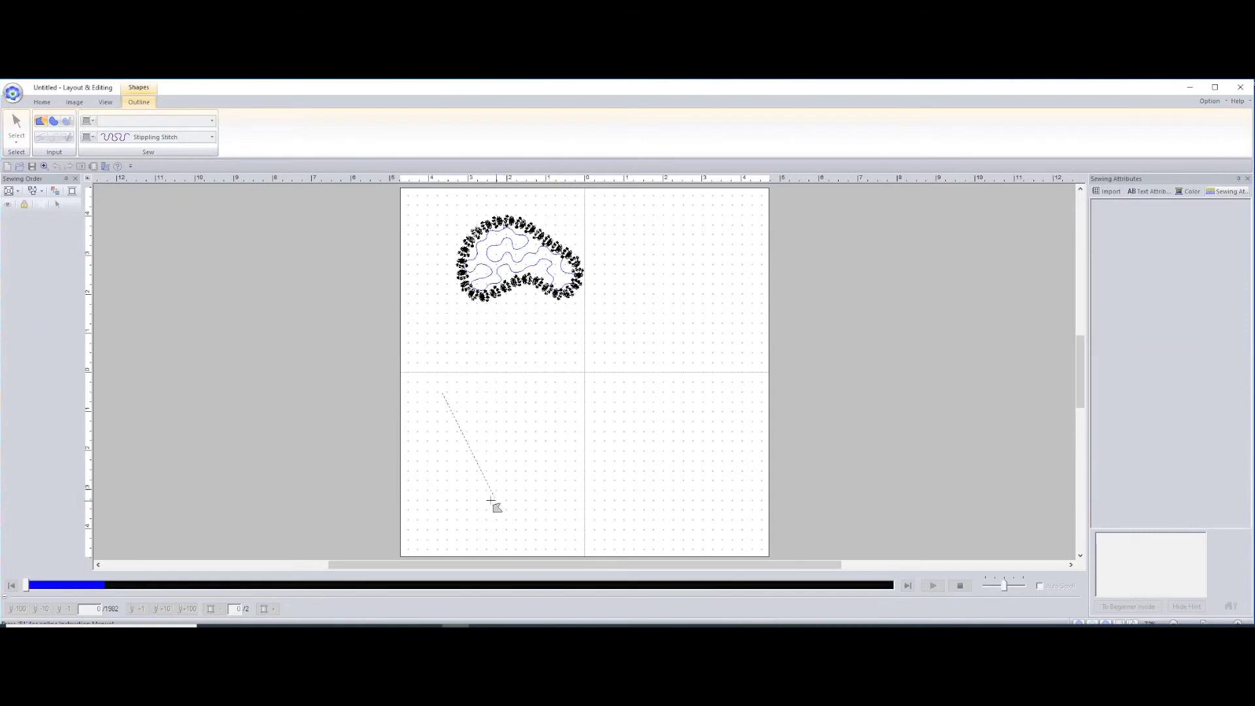
click(453, 466)
click(542, 488)
click(501, 401)
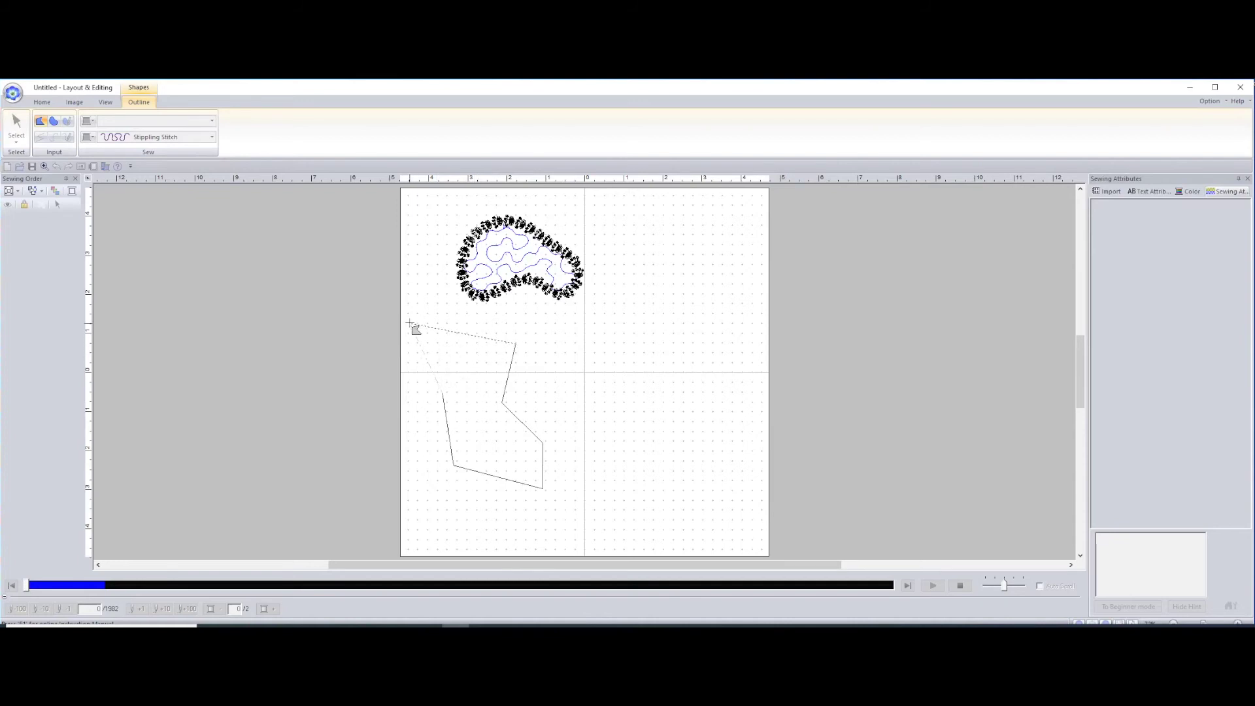
click(410, 324)
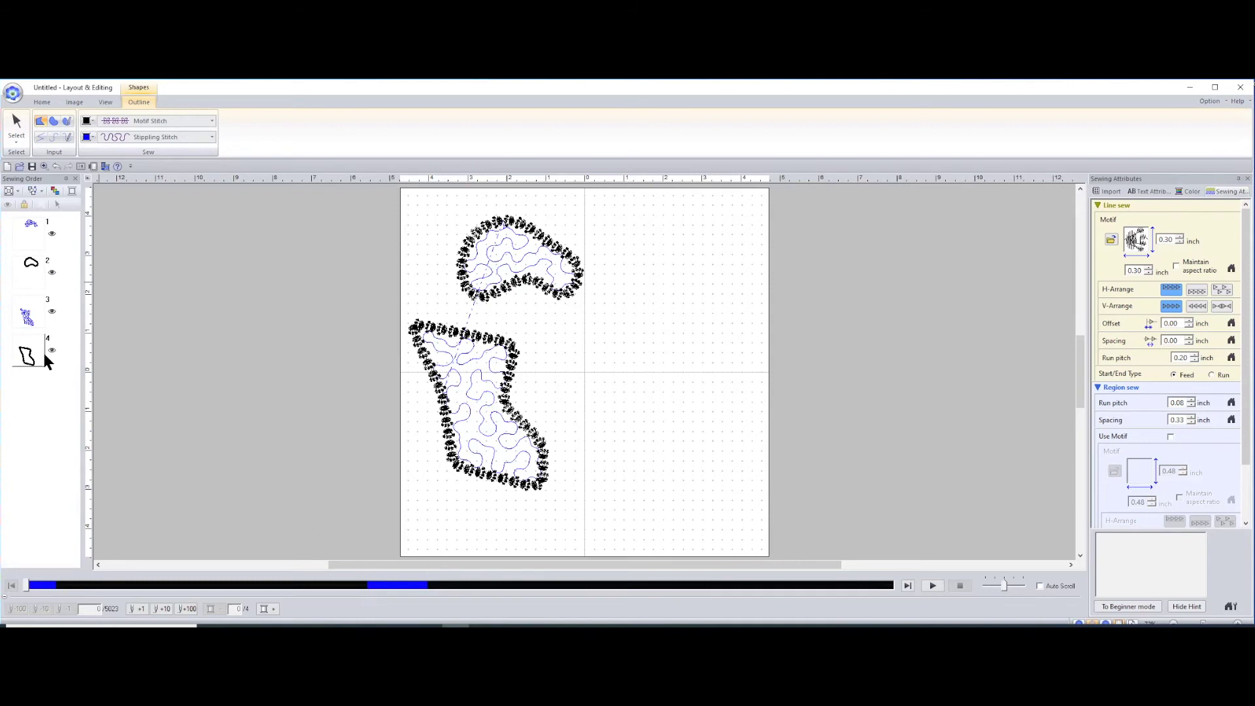
- Drag a freehand round closed shape at the upper right, then switch to open straight-line input
click(67, 124)
mouse_move(689, 243)
mouse_down()
mouse_move(653, 251)
mouse_move(632, 290)
mouse_move(642, 324)
mouse_move(691, 341)
mouse_up()
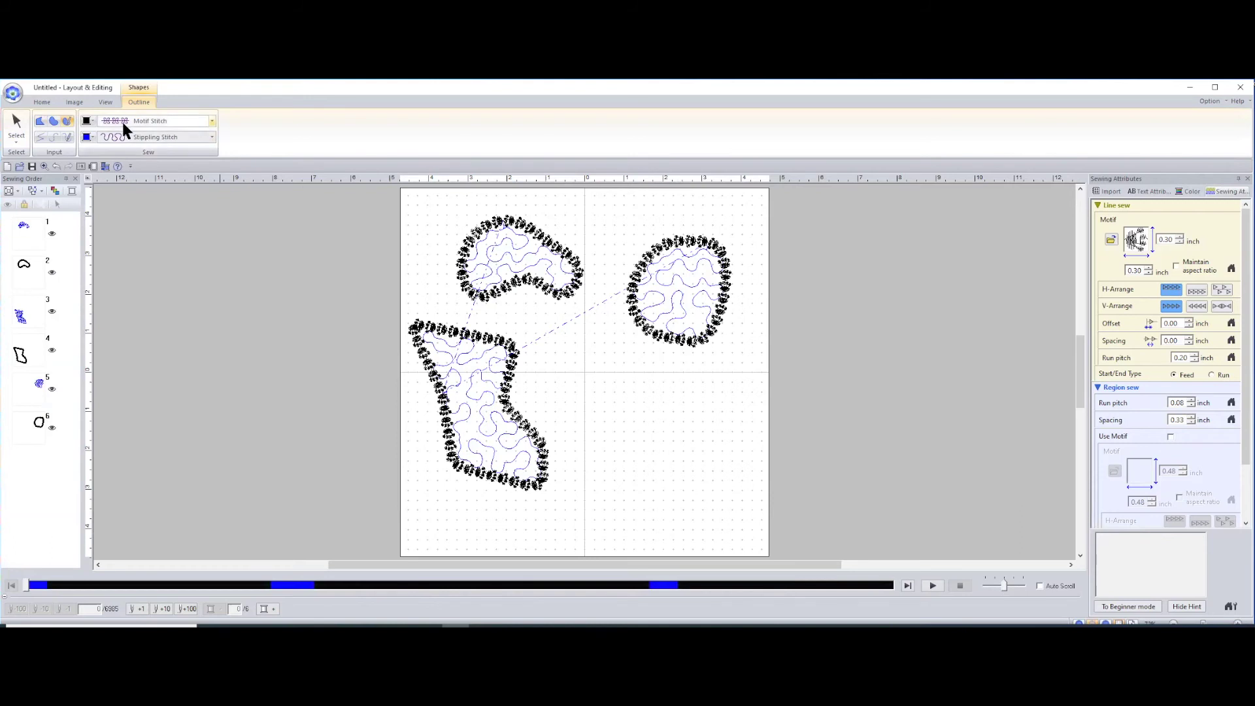
click(40, 137)
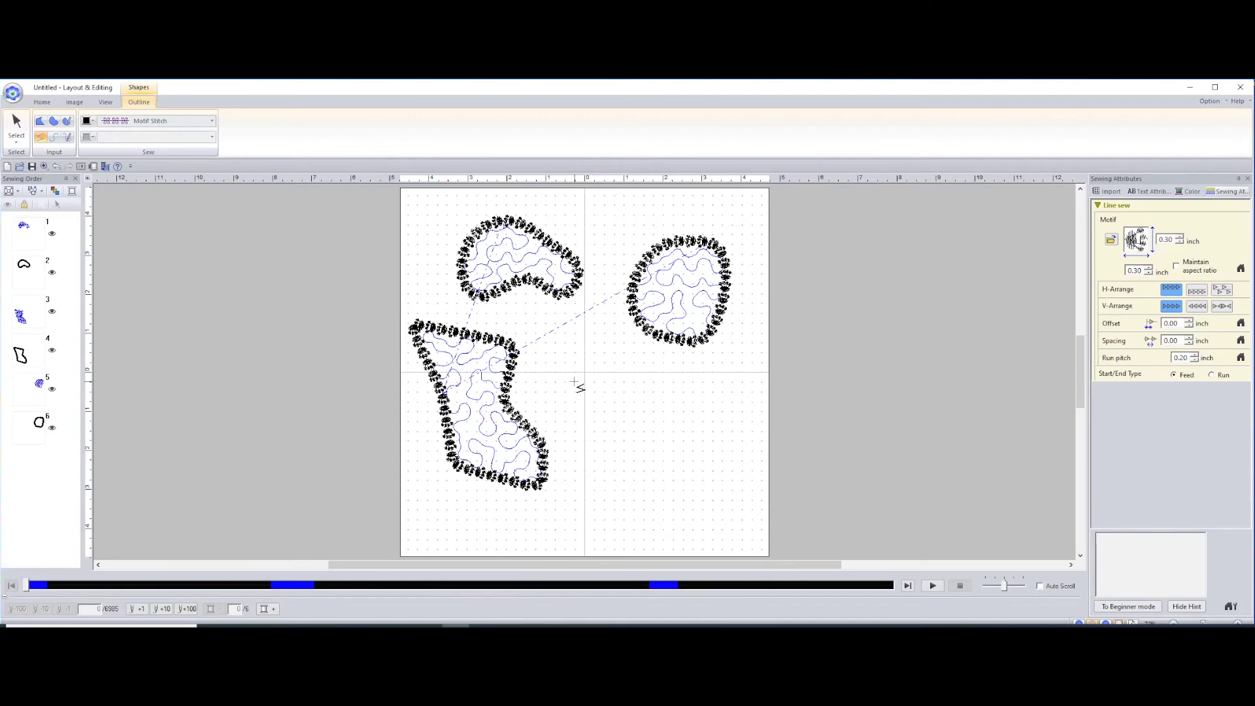
- Draw a horizontal paw-motif line running right from the page centre
click(575, 383)
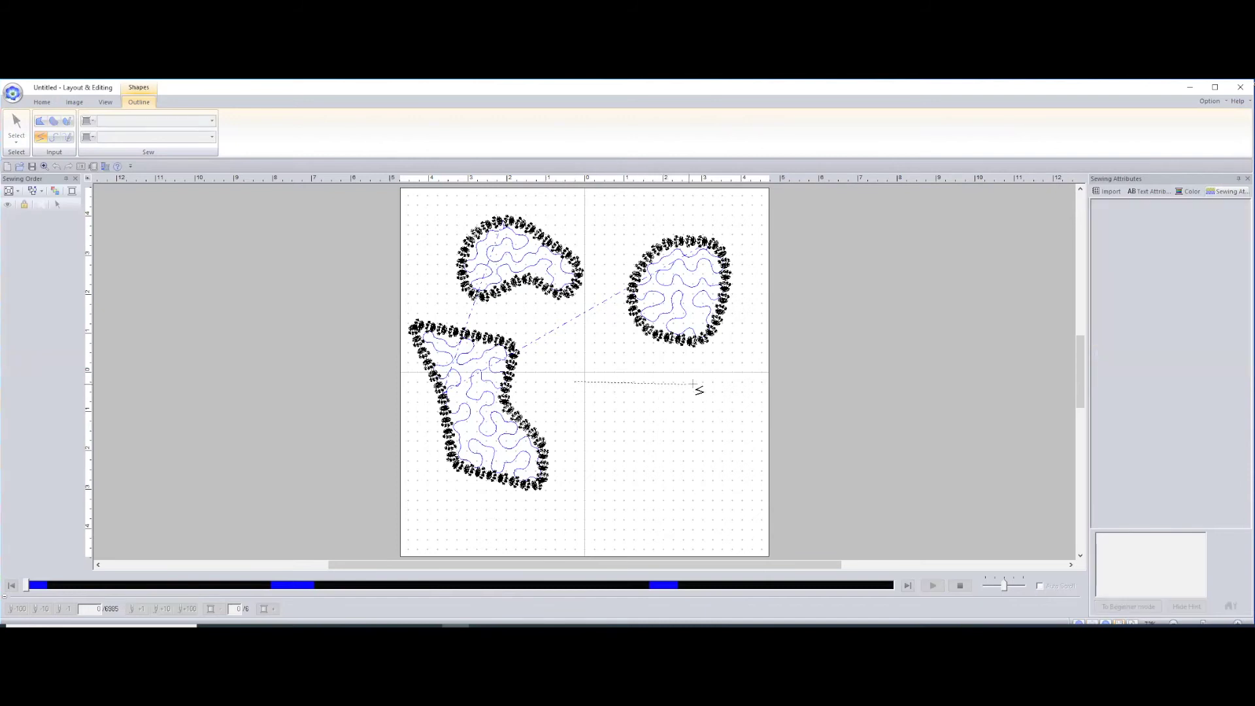
click(741, 381)
double_click(741, 381)
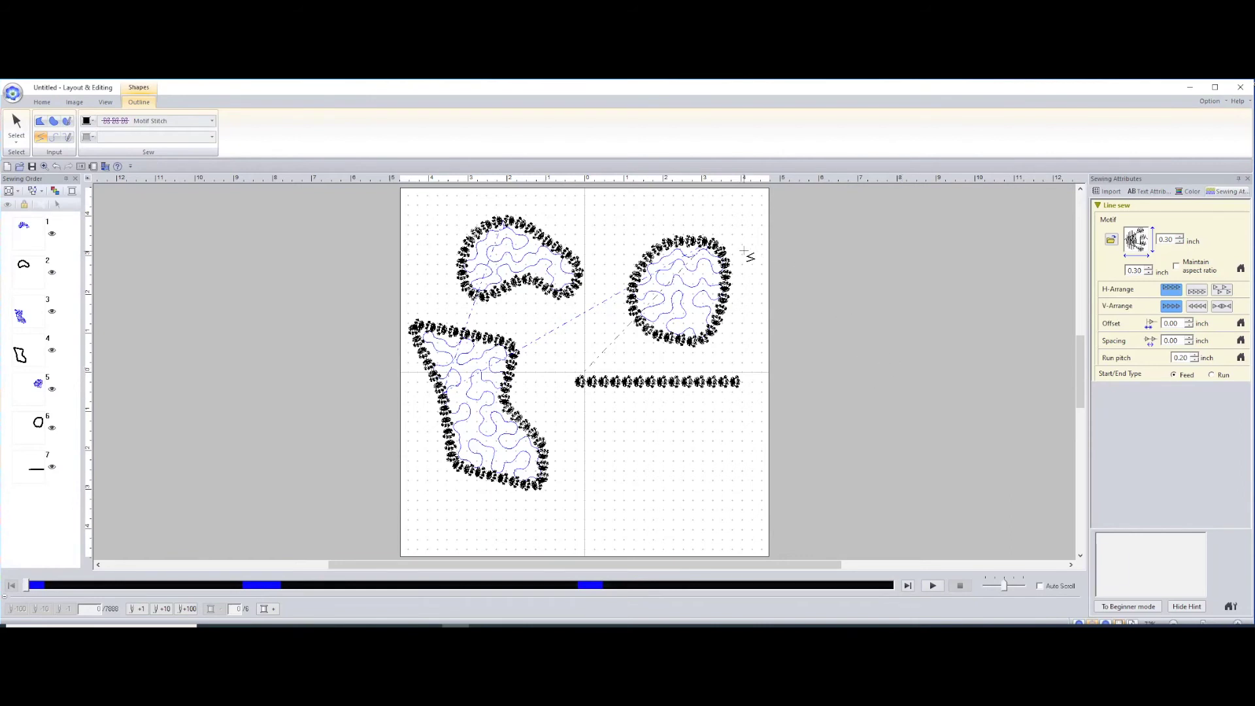
- Draw an S-shaped open paw-motif curve below the horizontal line using Curve (Open) input
click(51, 136)
click(695, 416)
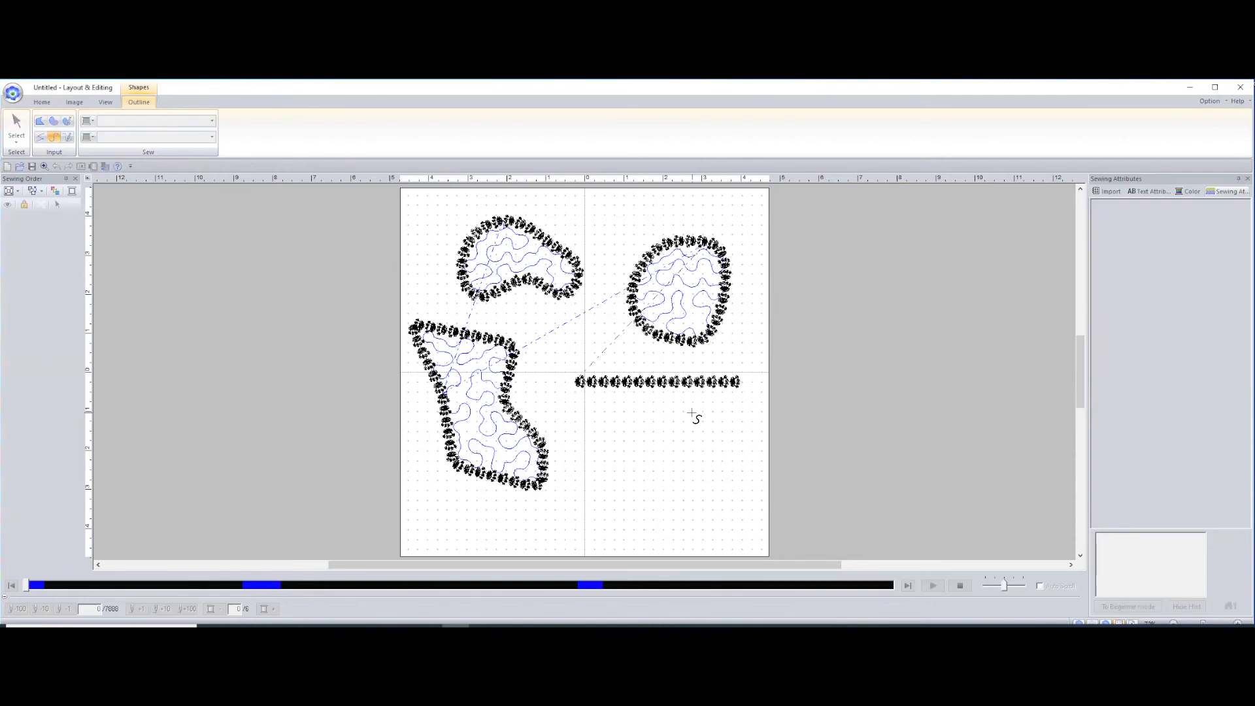
click(613, 462)
click(686, 465)
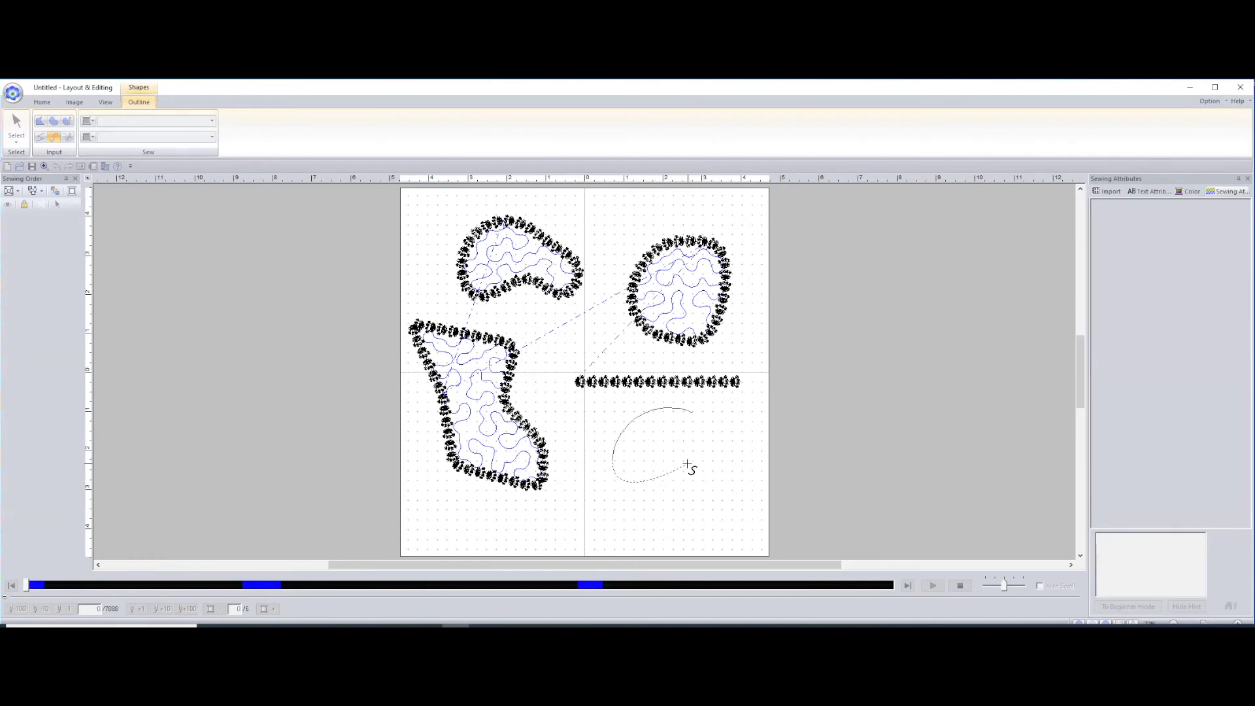
click(721, 503)
double_click(623, 521)
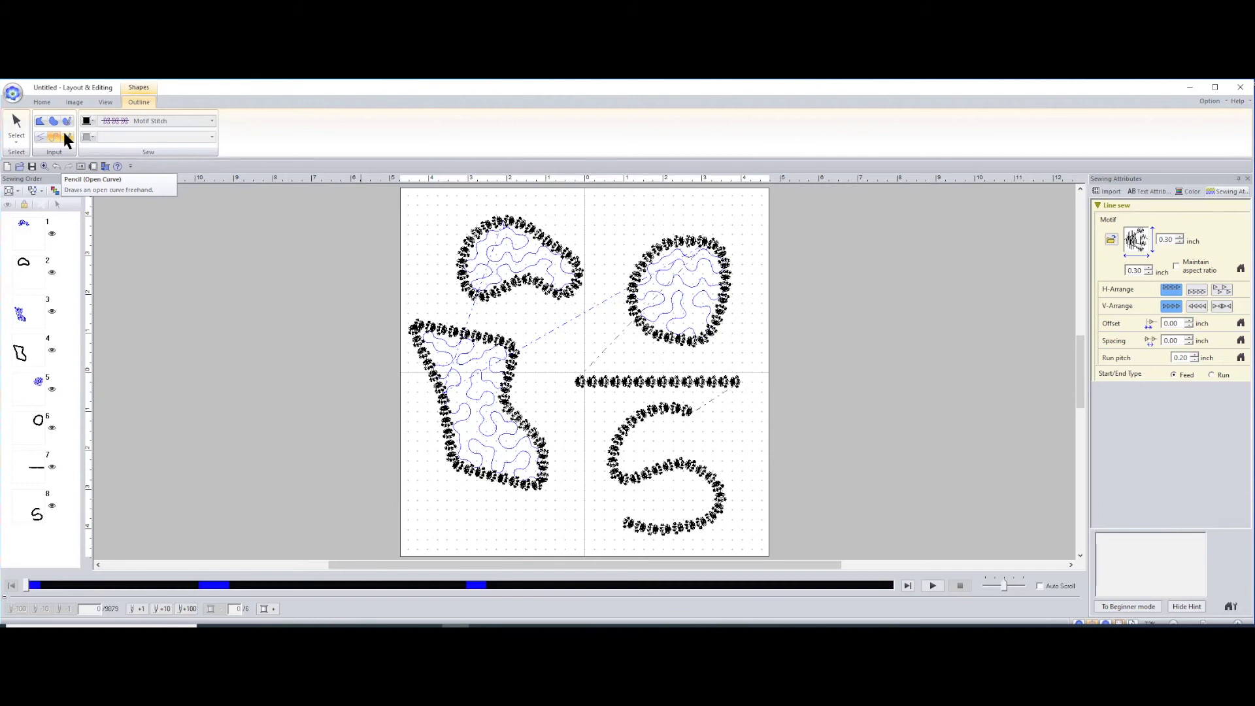
- Drag two short freehand paw-motif strokes, a hook and a curl, near the boot's bottom
click(66, 138)
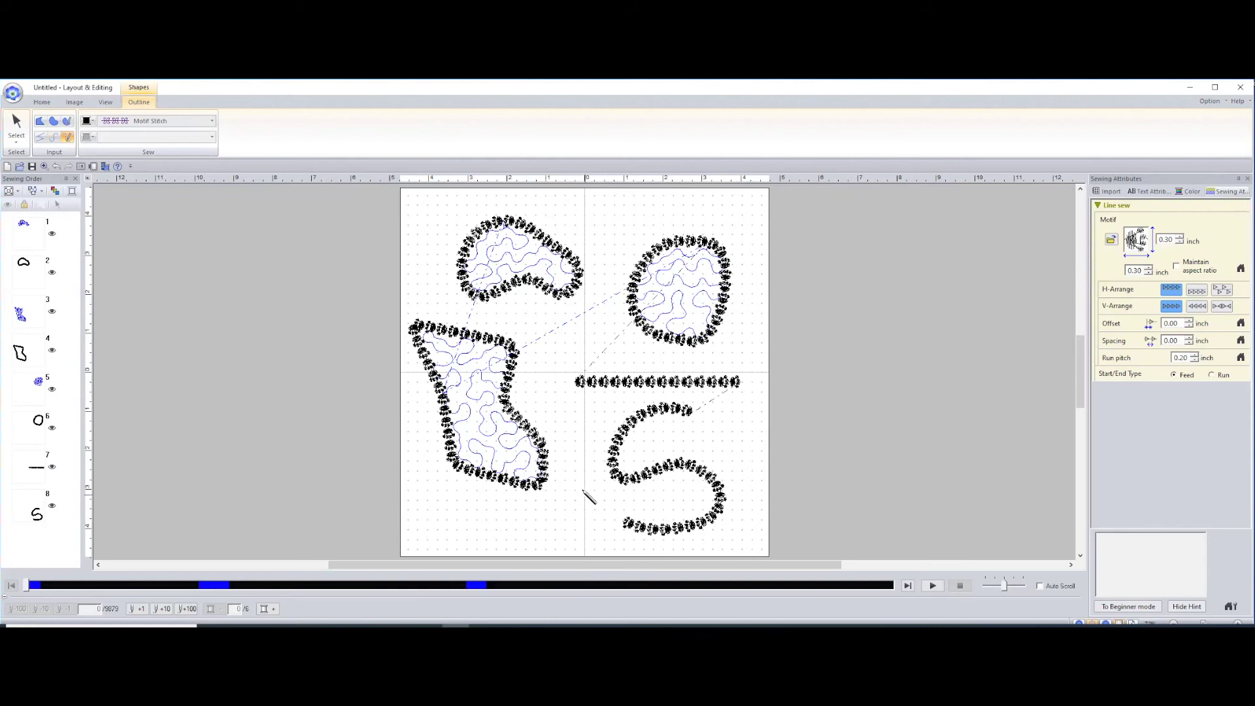
mouse_move(560, 484)
mouse_down()
mouse_move(539, 494)
mouse_move(540, 521)
mouse_move(583, 518)
mouse_up()
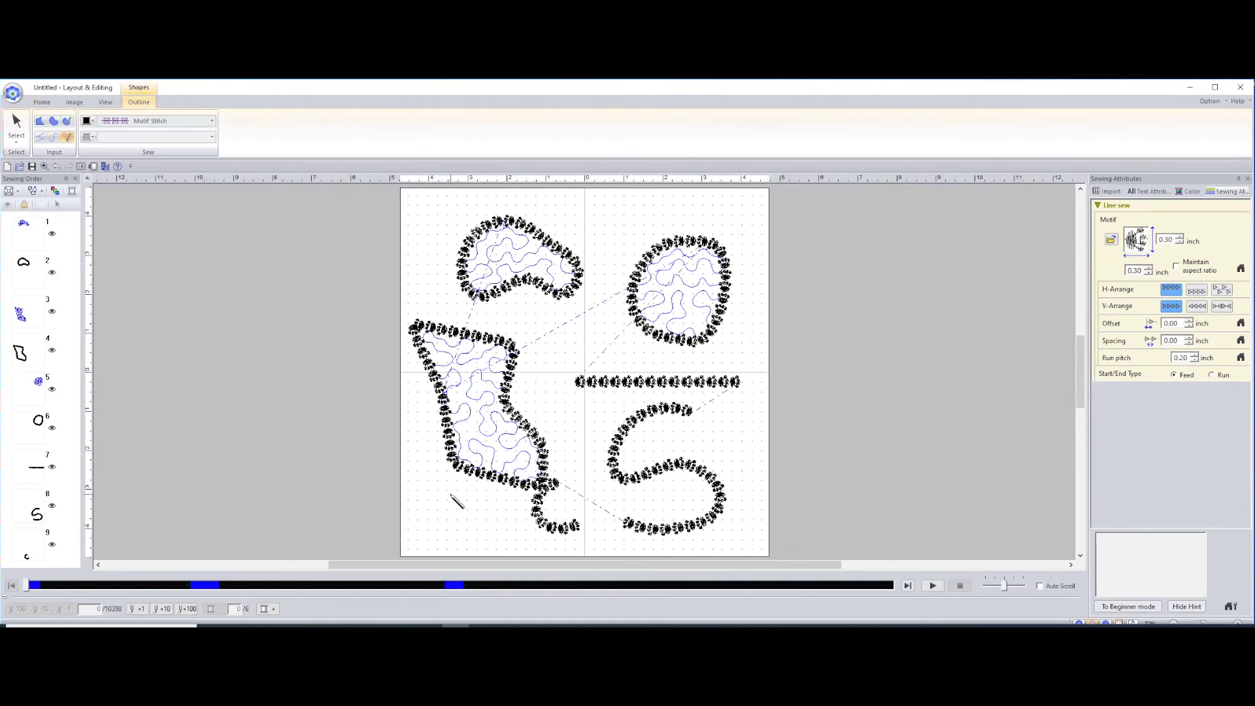
mouse_move(449, 495)
mouse_down()
mouse_move(422, 498)
mouse_move(419, 527)
mouse_move(434, 540)
mouse_move(458, 532)
mouse_up()
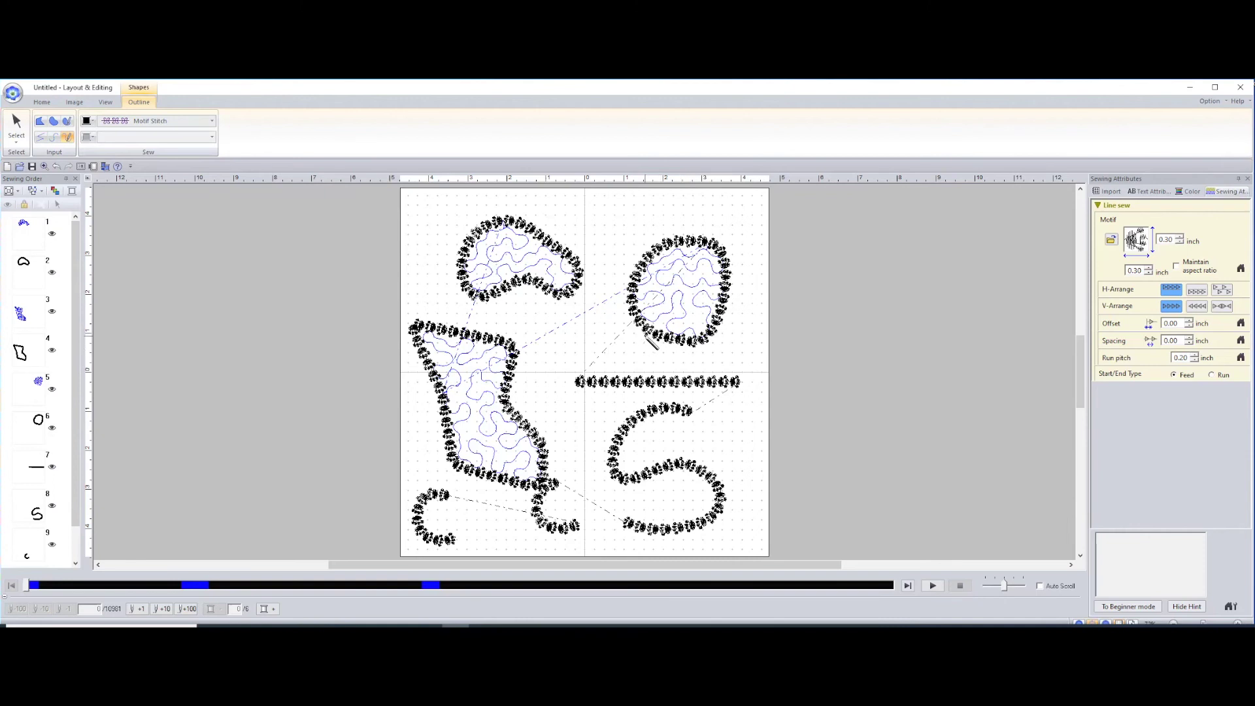
click(196, 119)
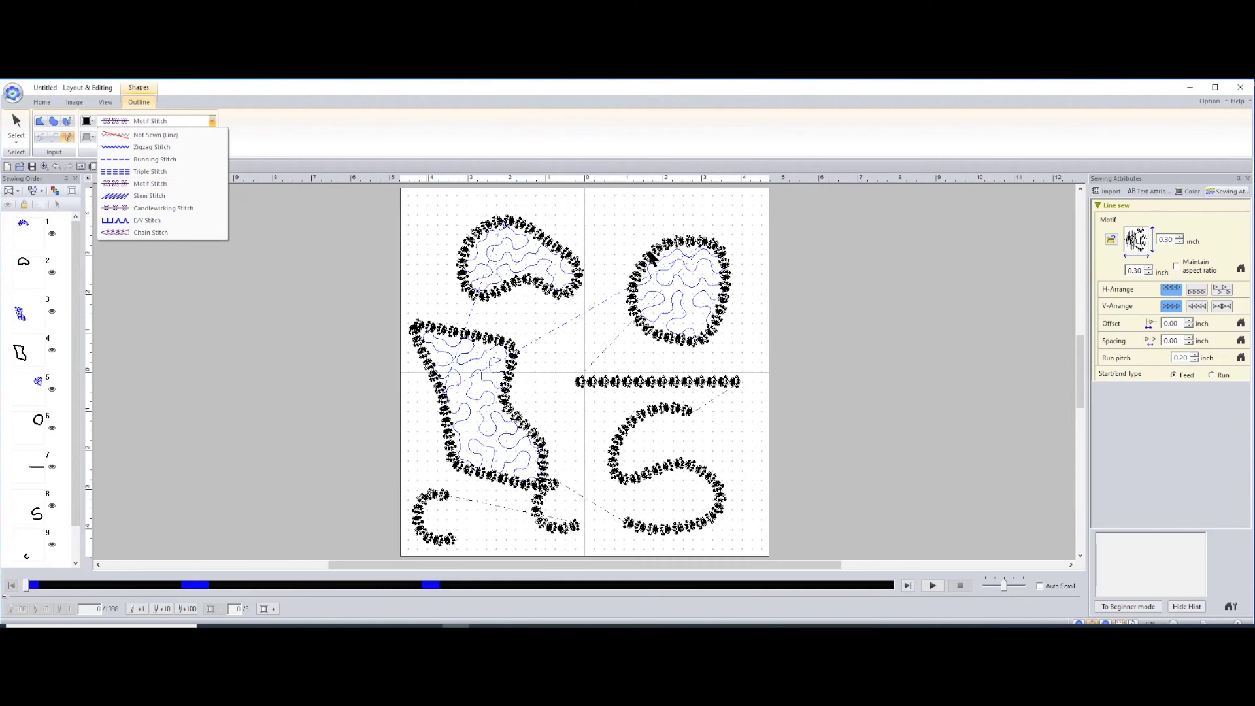
- Switch to Candlewicking Stitch and draw a wavy centre line and a loop around the upper left shape
click(165, 208)
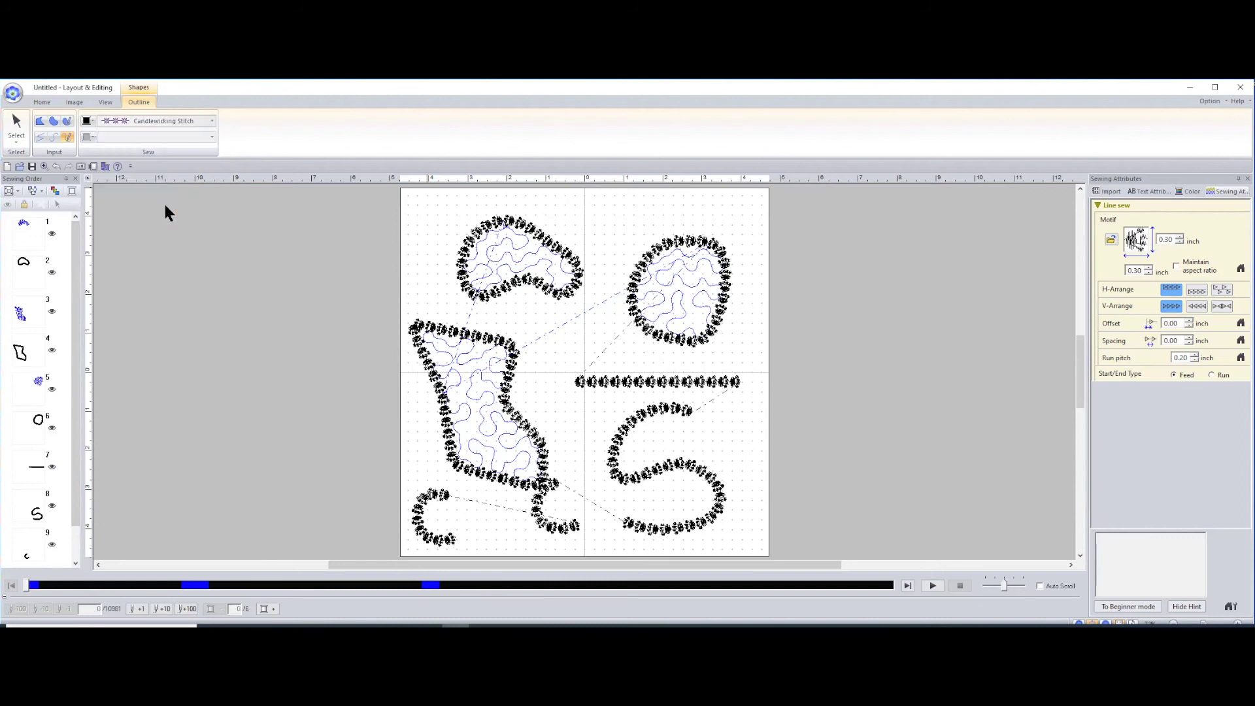
click(67, 137)
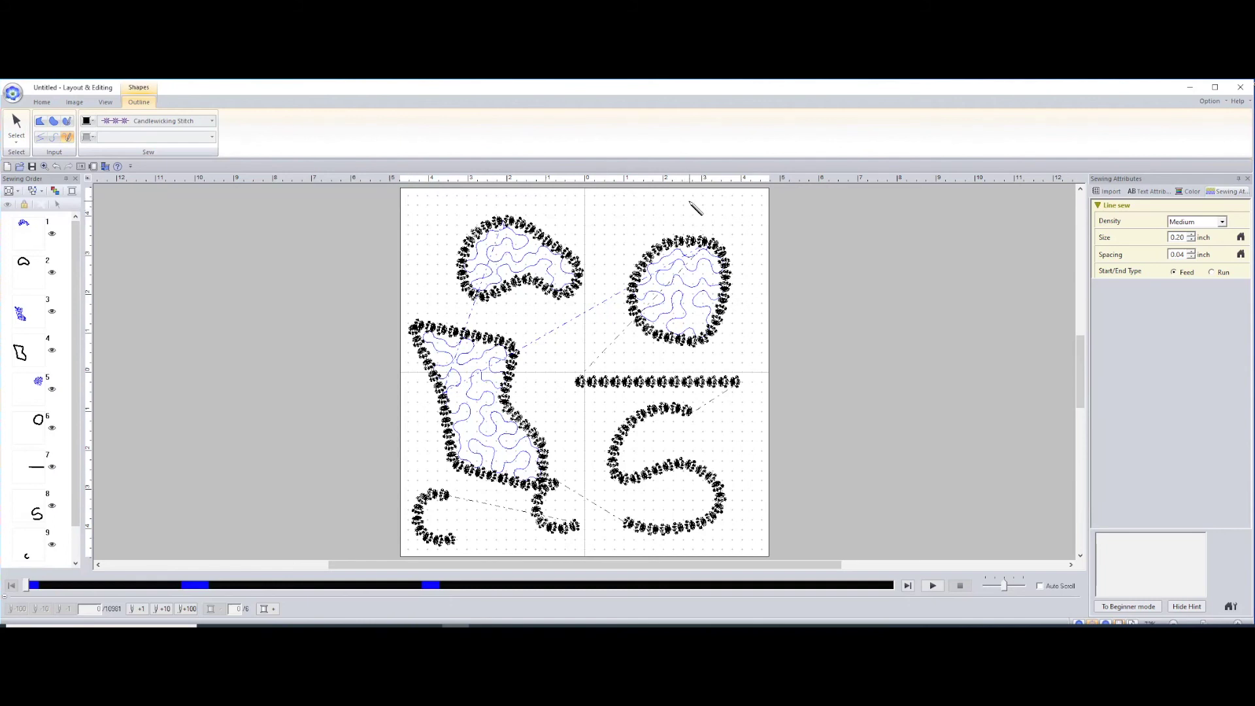
mouse_move(693, 197)
mouse_down()
mouse_move(618, 261)
mouse_move(597, 325)
mouse_move(561, 358)
mouse_move(557, 417)
mouse_move(587, 469)
mouse_move(596, 528)
mouse_up()
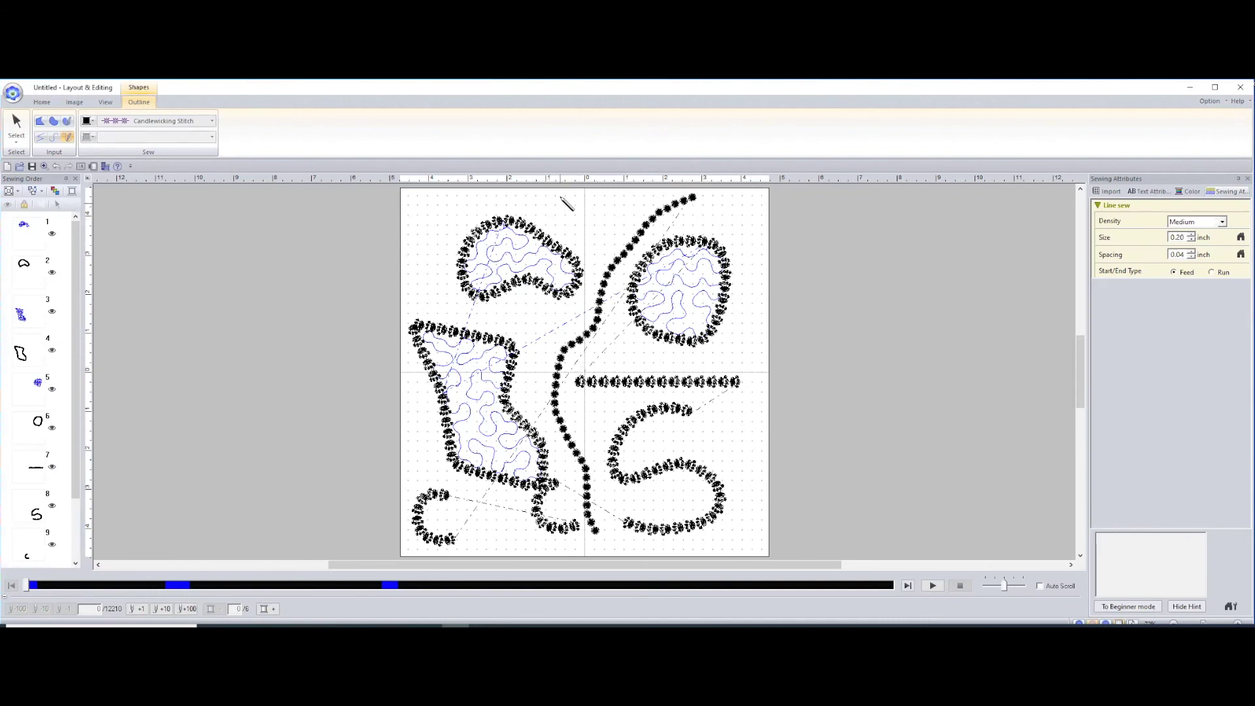
mouse_move(614, 195)
mouse_down()
mouse_move(597, 214)
mouse_move(454, 198)
mouse_move(428, 247)
mouse_move(441, 296)
mouse_move(473, 321)
mouse_move(555, 339)
mouse_move(721, 347)
mouse_move(766, 312)
mouse_move(775, 260)
mouse_move(745, 198)
mouse_up()
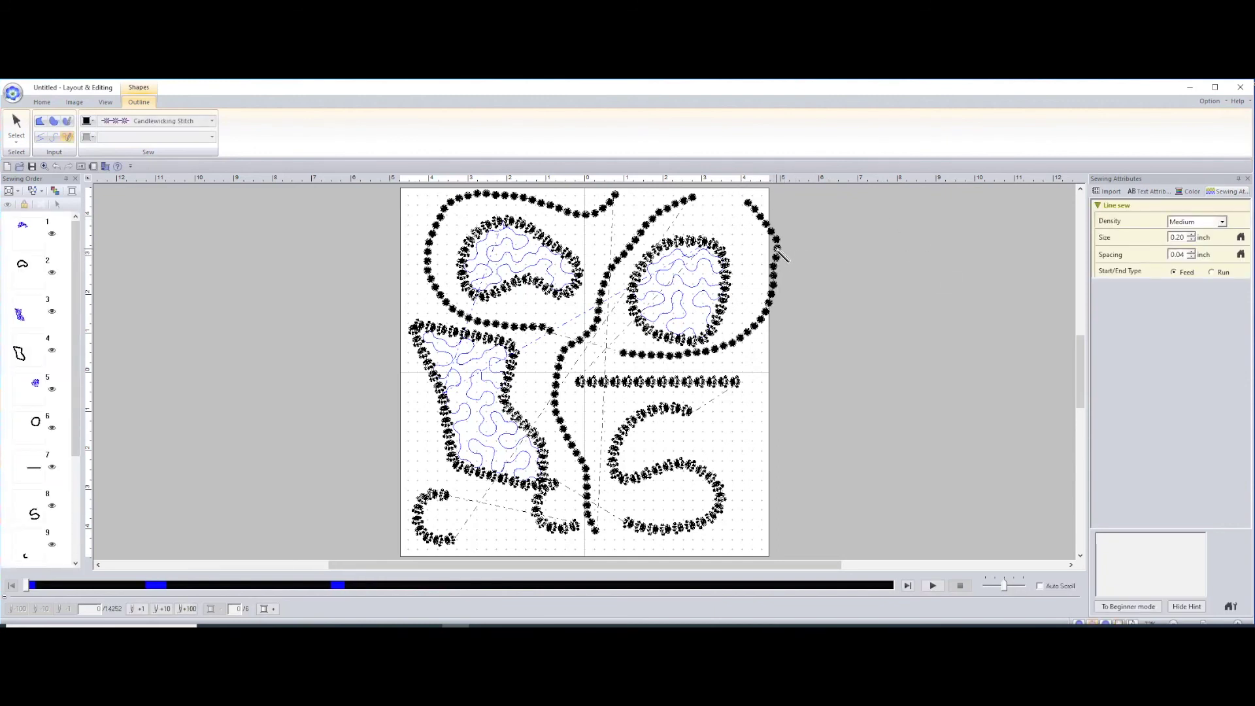
- Redo the candlewicking curve around the right circle and add a diagonal line at bottom left
key(ctrl+z)
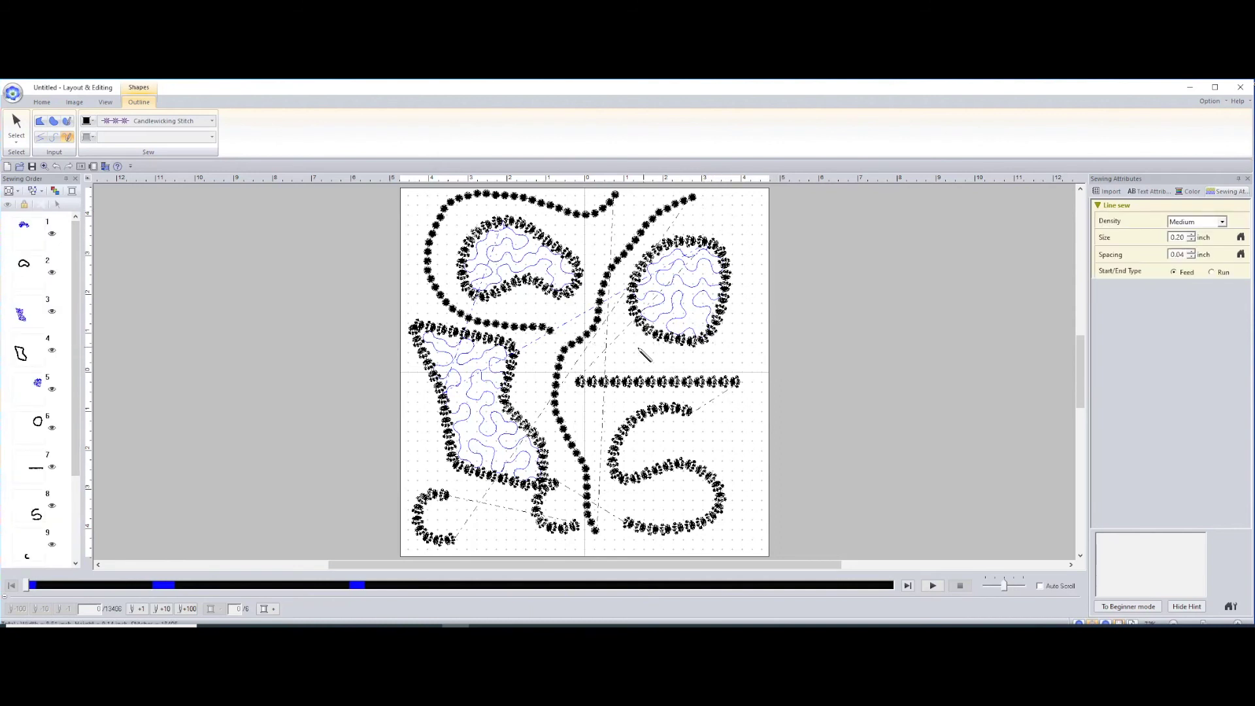
mouse_move(658, 364)
mouse_down()
mouse_move(714, 356)
mouse_move(742, 317)
mouse_move(750, 259)
mouse_move(732, 225)
mouse_up()
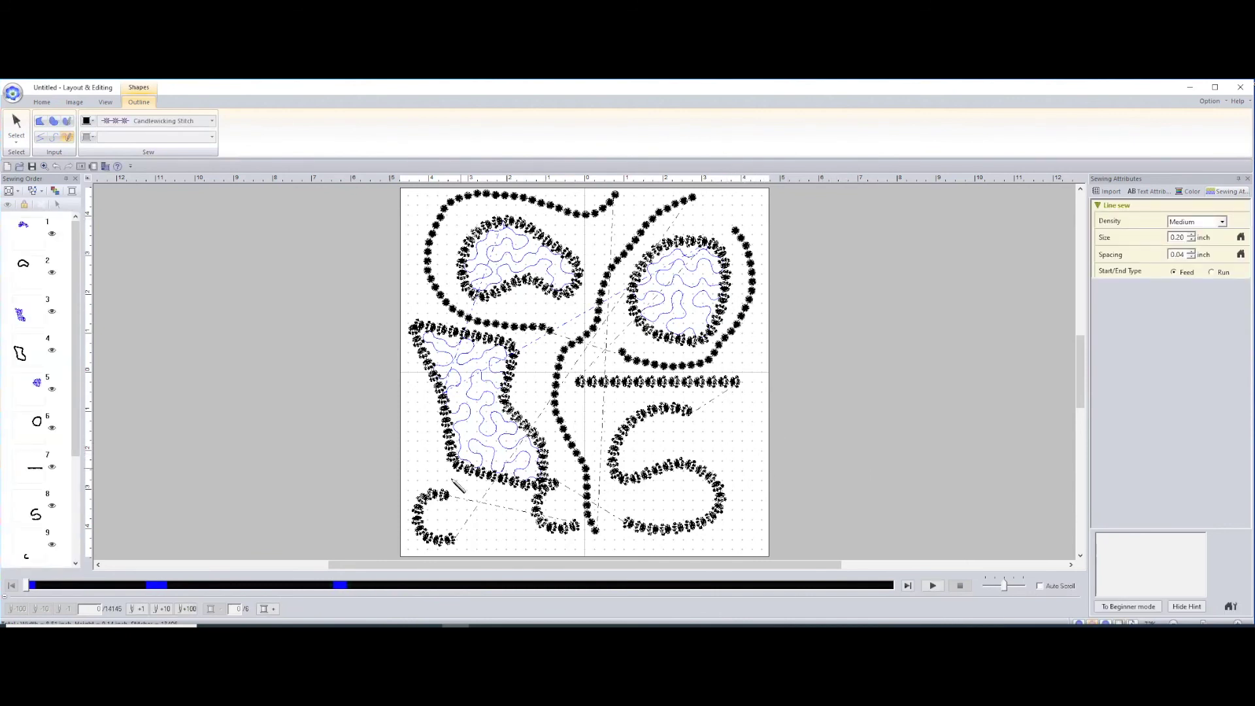
drag(415, 463, 485, 528)
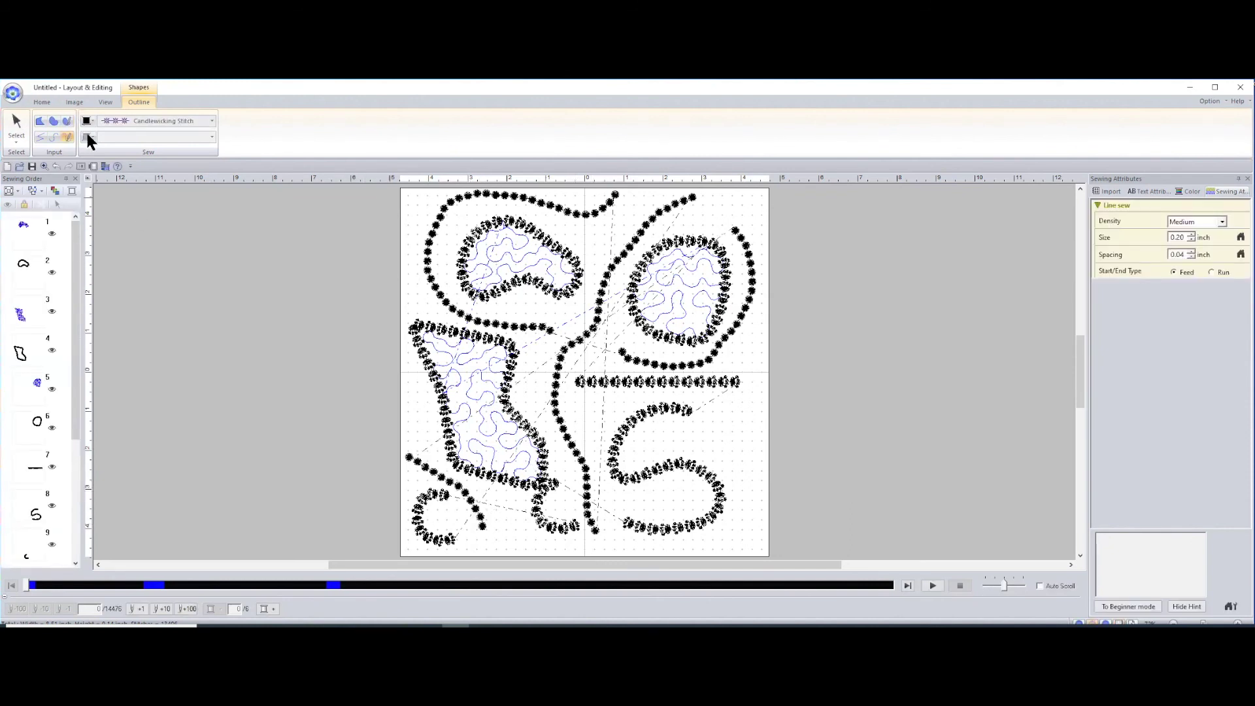
- Draw a small Chain Stitch curve beside the S curve, reversed, in the diamond chain style
click(115, 121)
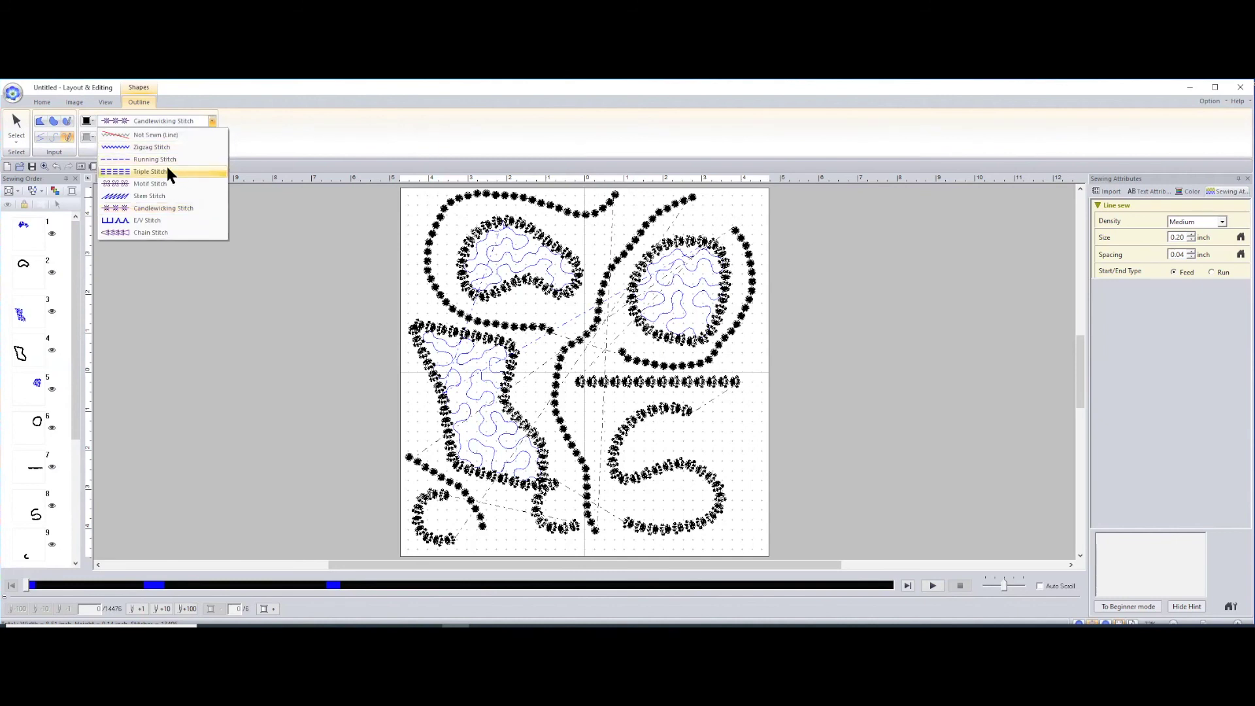
click(172, 230)
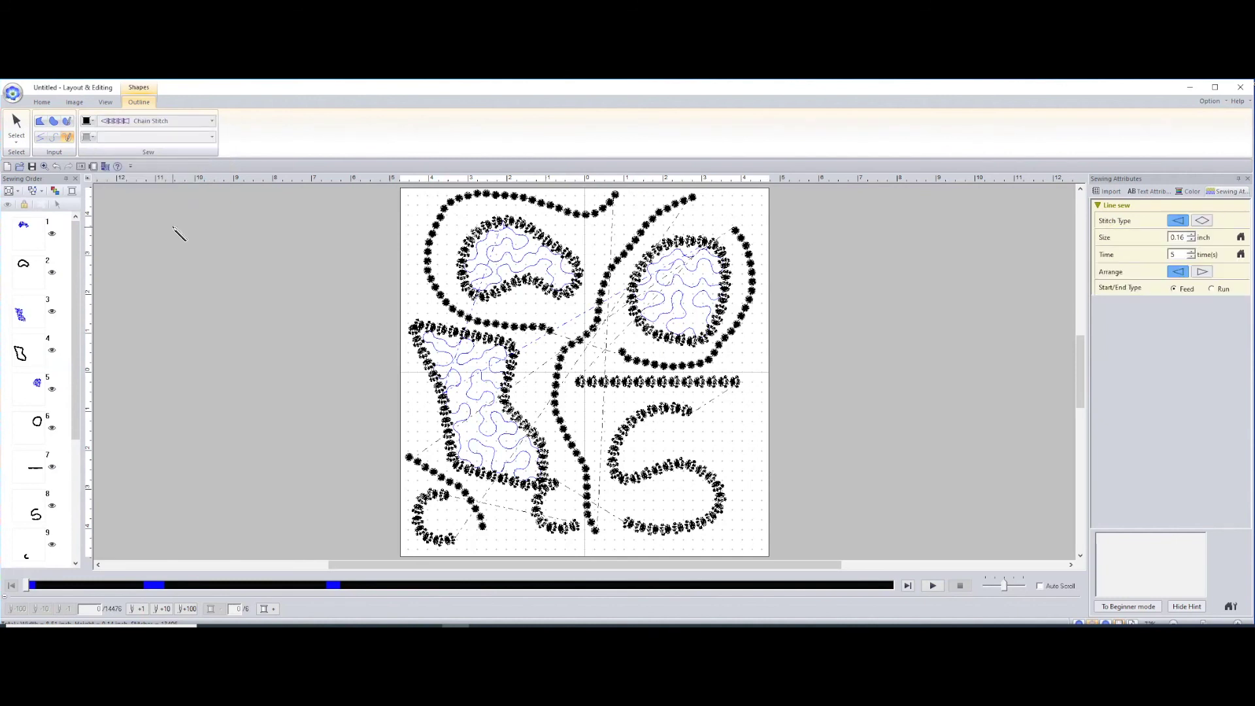
click(55, 137)
click(713, 410)
mouse_move(710, 407)
mouse_down()
mouse_move(734, 425)
mouse_move(744, 468)
mouse_move(706, 450)
mouse_up()
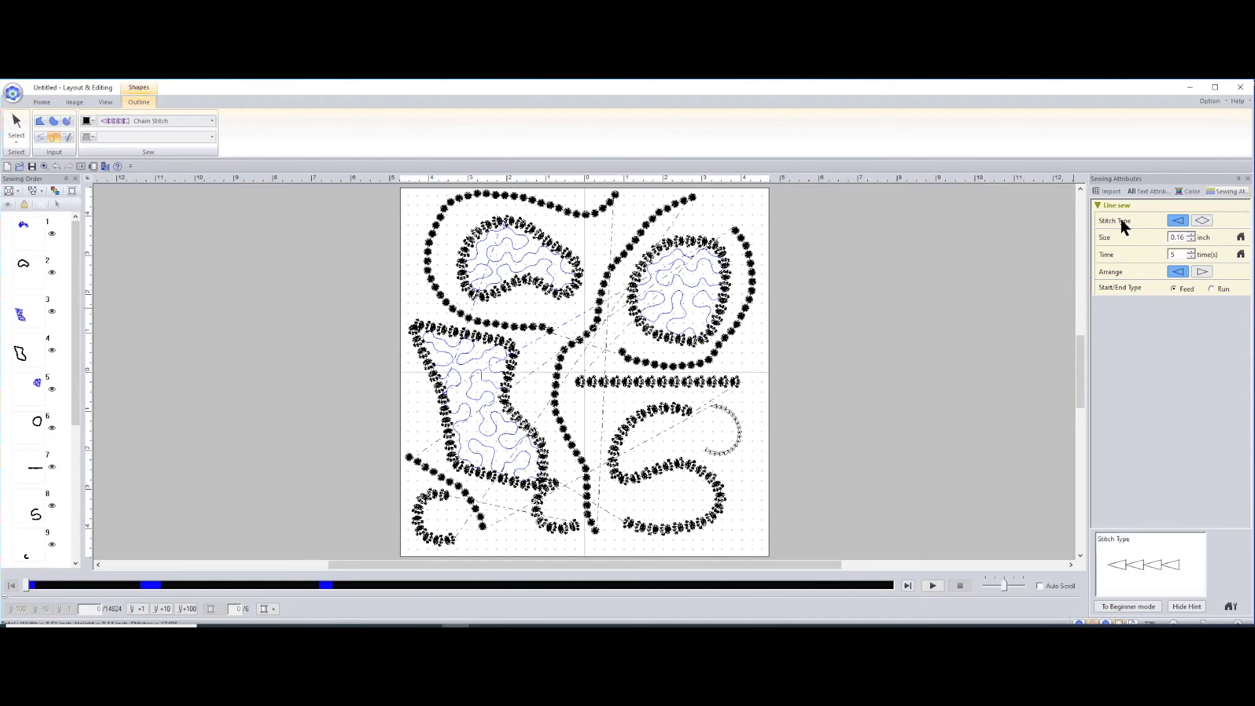
click(1201, 265)
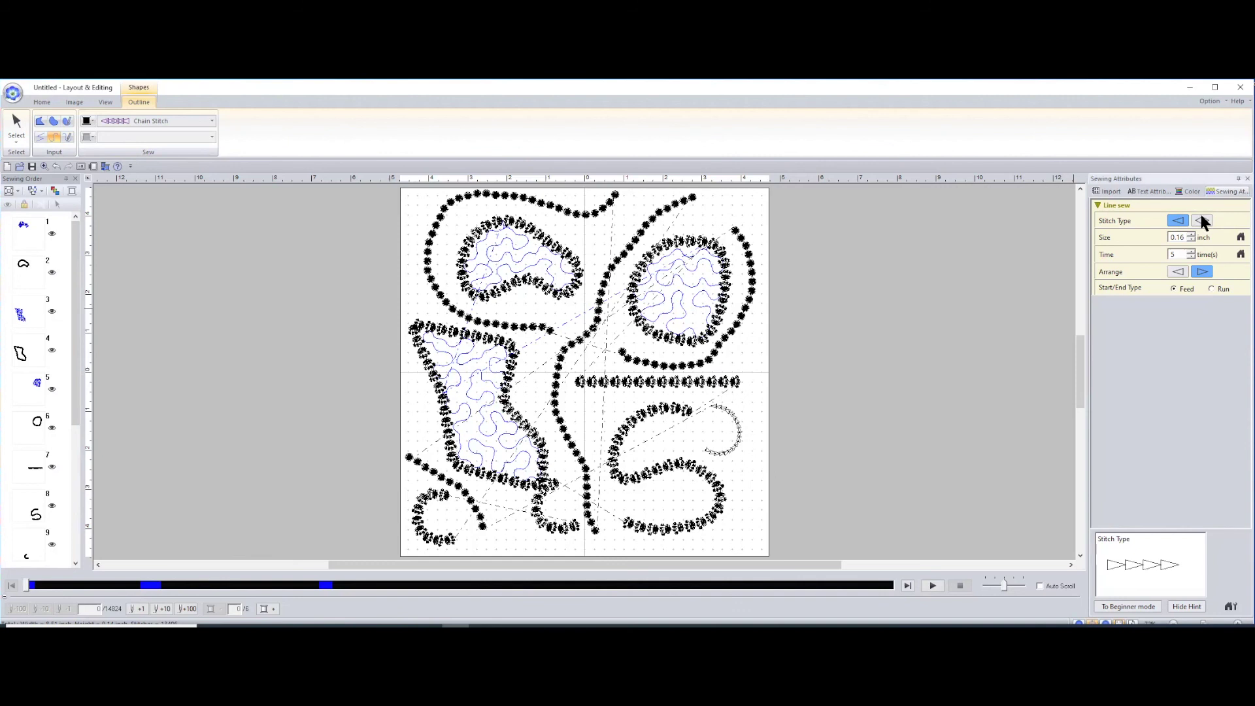
click(1203, 221)
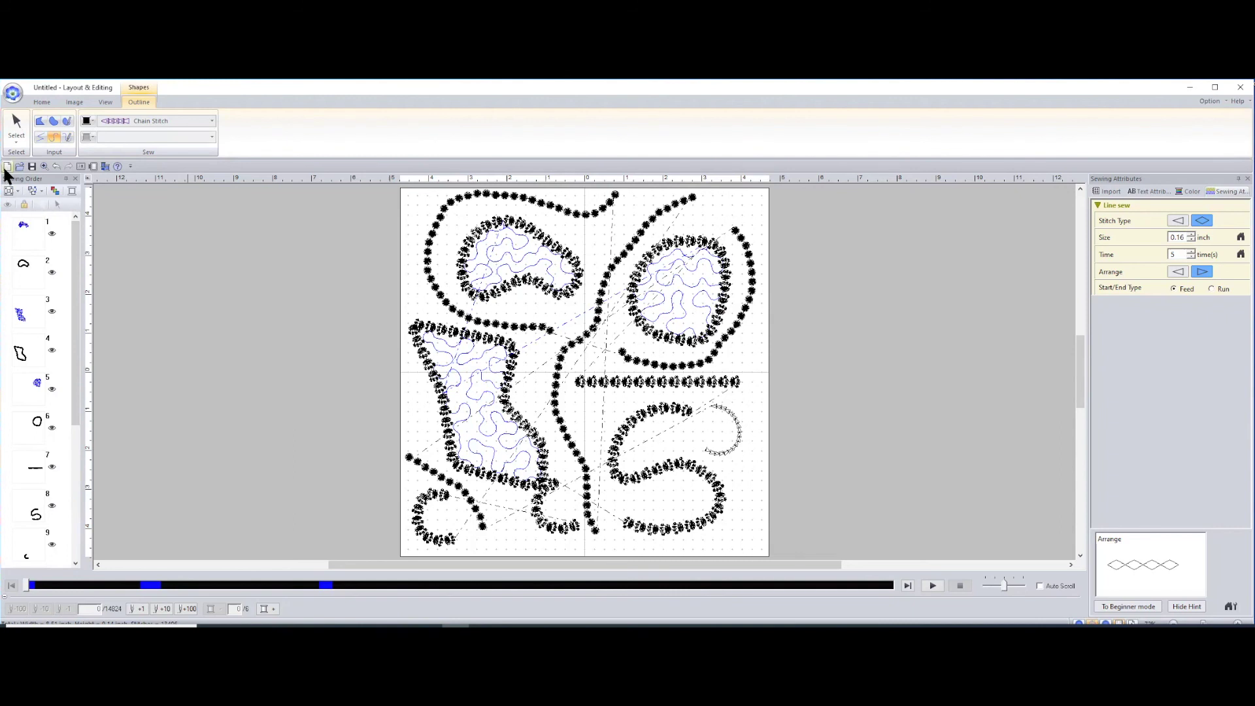
- Choose New from the application menu, bringing up the save-changes prompt for Untitled
click(13, 95)
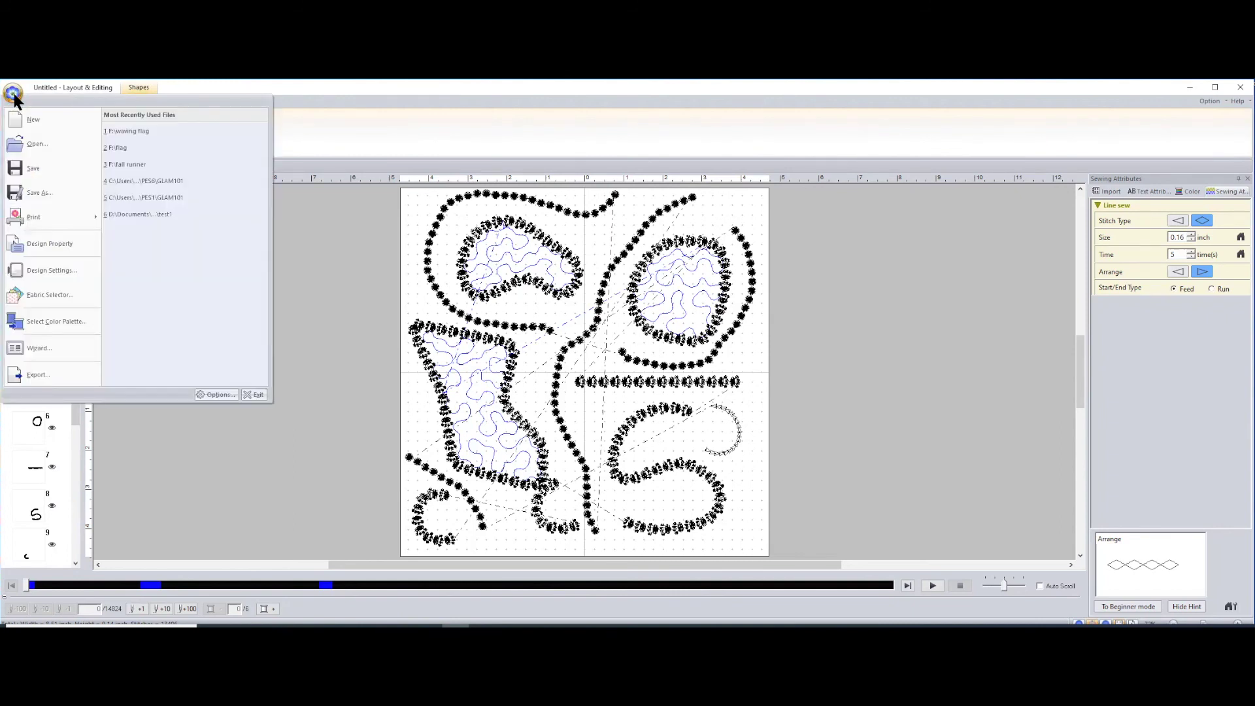
click(49, 123)
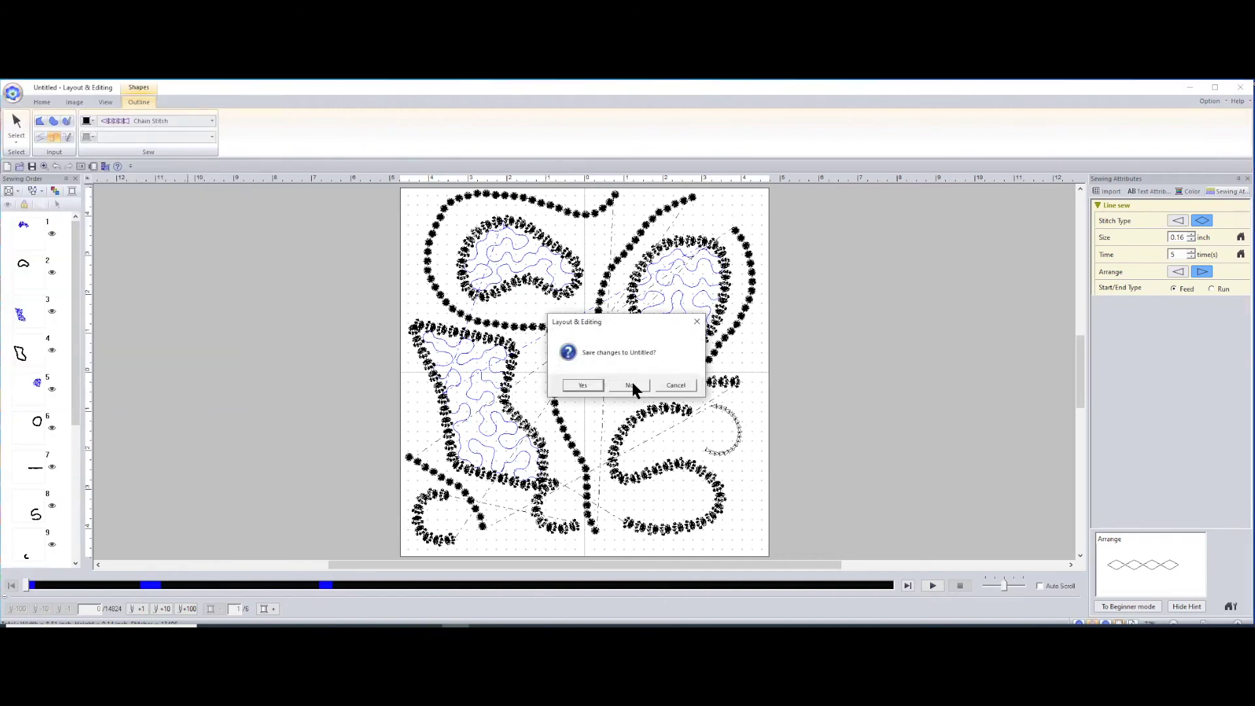